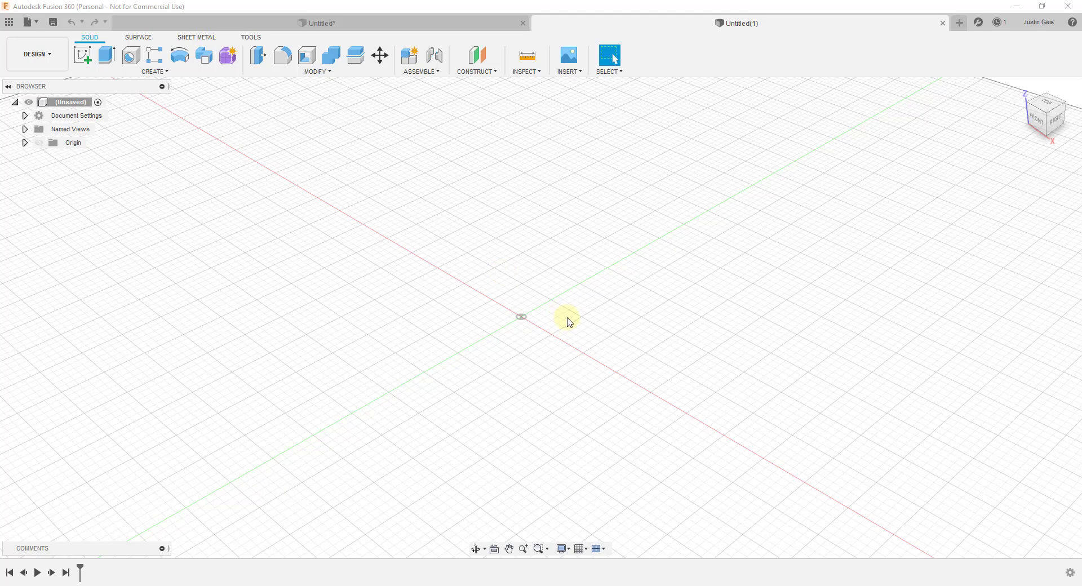
- Switch the ribbon to the Sheet Metal tools for the new Untitled design
left_click(196, 37)
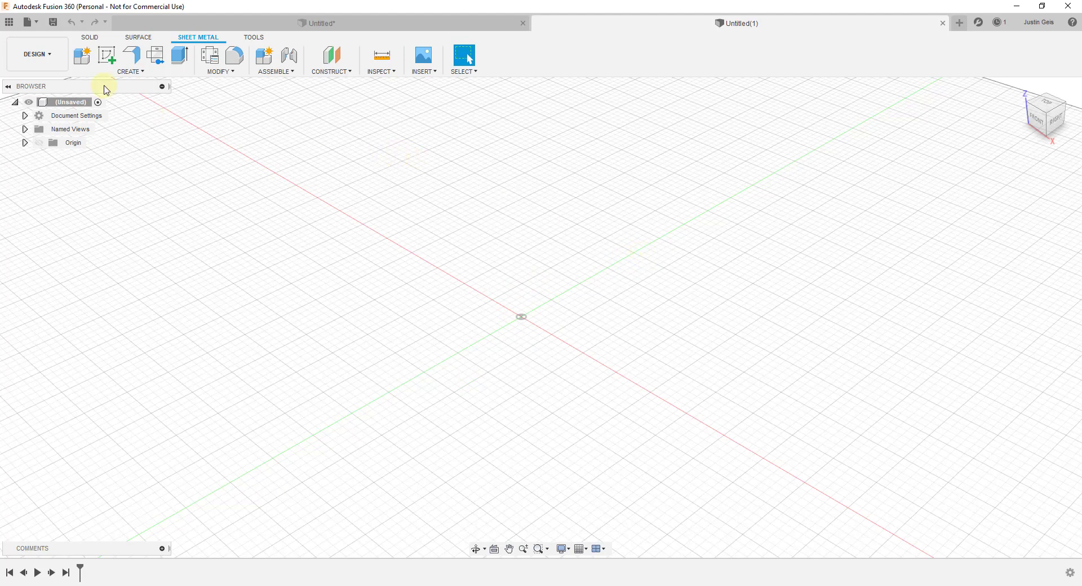
- Create empty sheet-metal Component1 using the default Steel (mm) rule
left_click(83, 57)
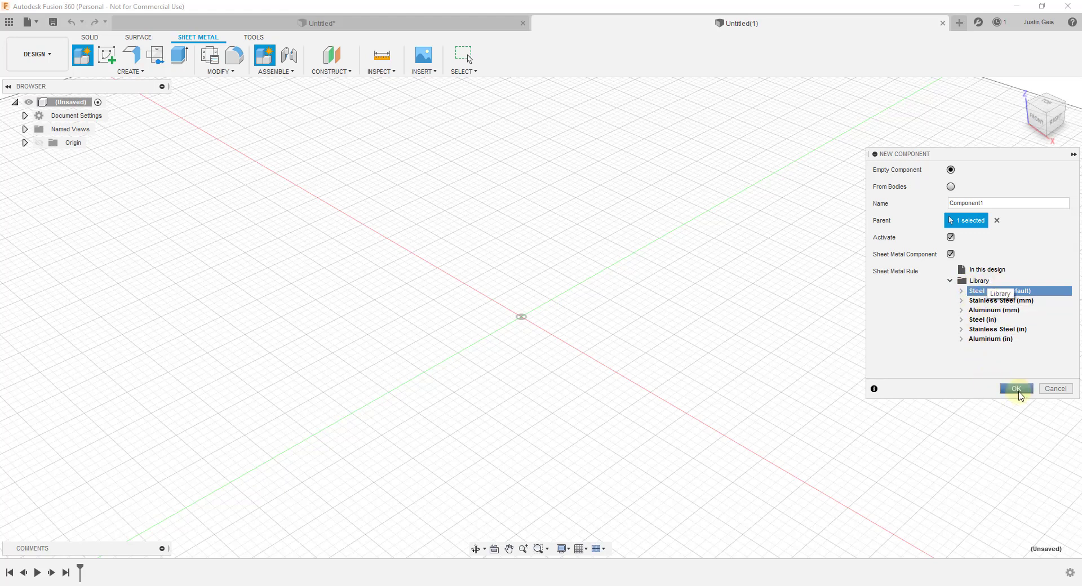
left_click(1018, 390)
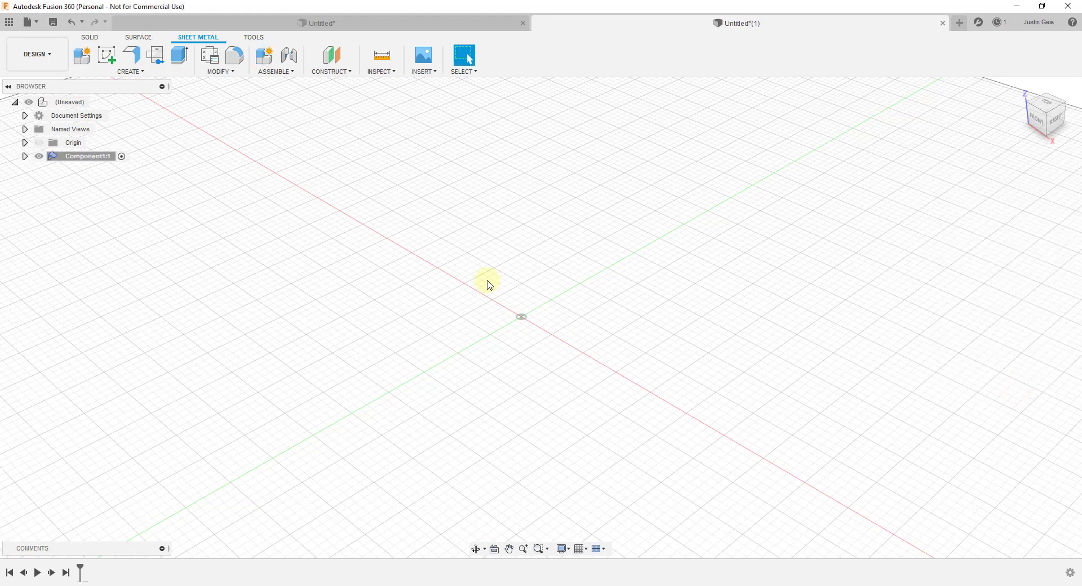
- In Component1:1, sketch a 2.5 x 2.5 in square from the origin on the XY plane
left_click(83, 158)
left_click(109, 57)
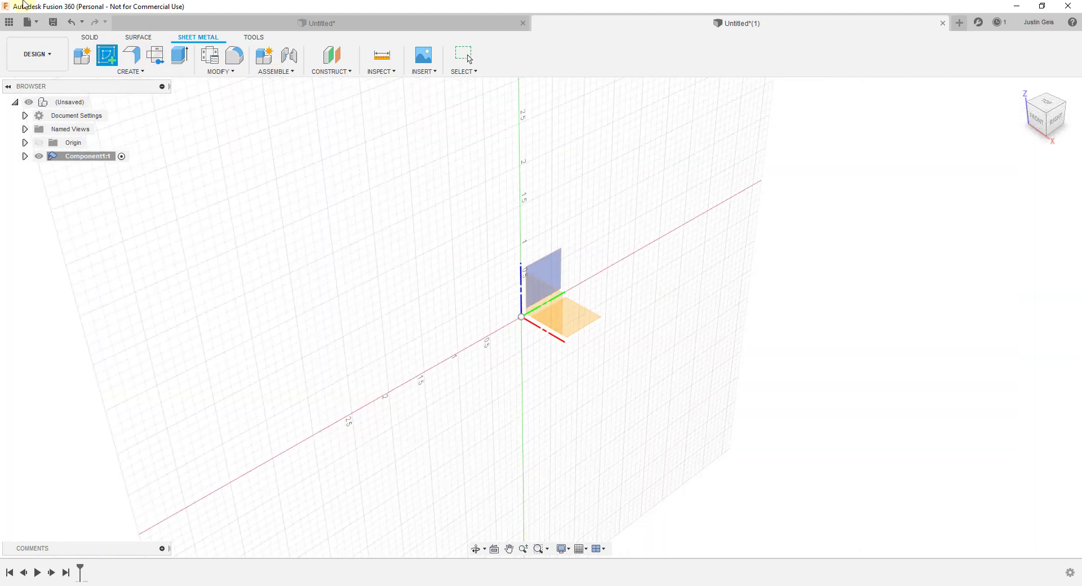
left_click(578, 323)
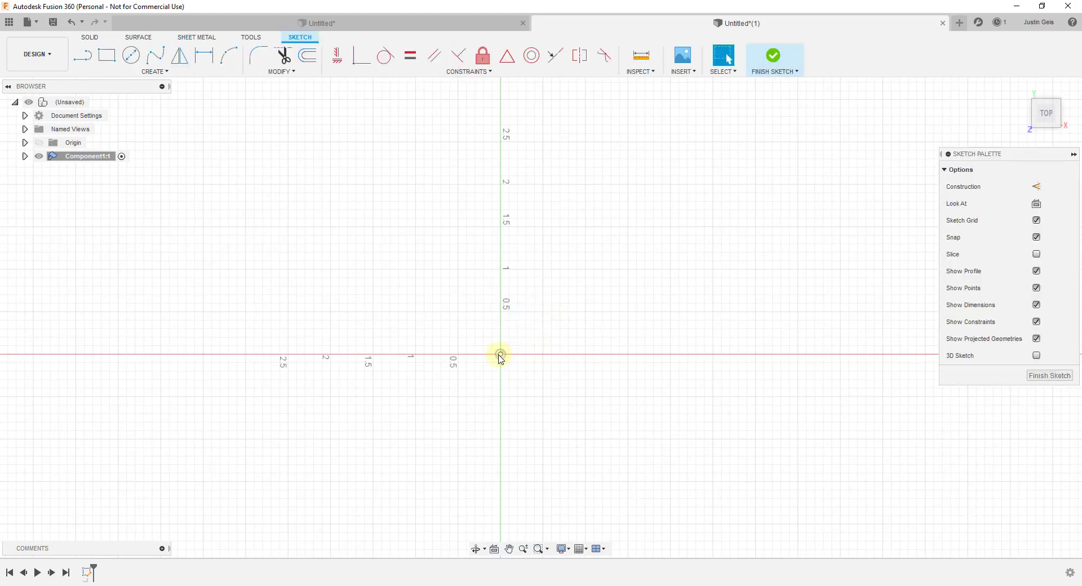
key("r")
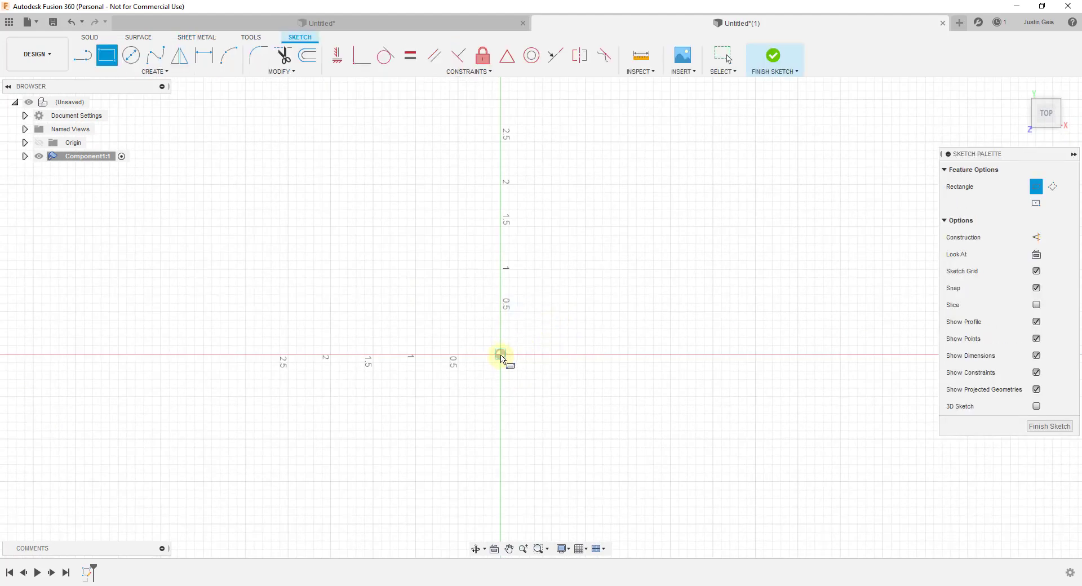
left_click(501, 354)
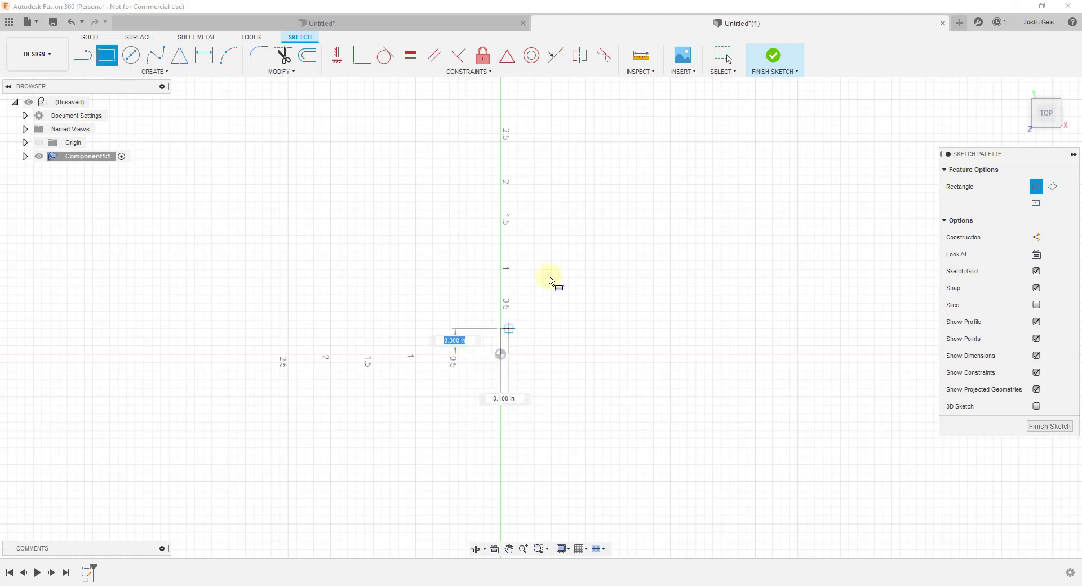
left_click(717, 146)
left_click(1049, 426)
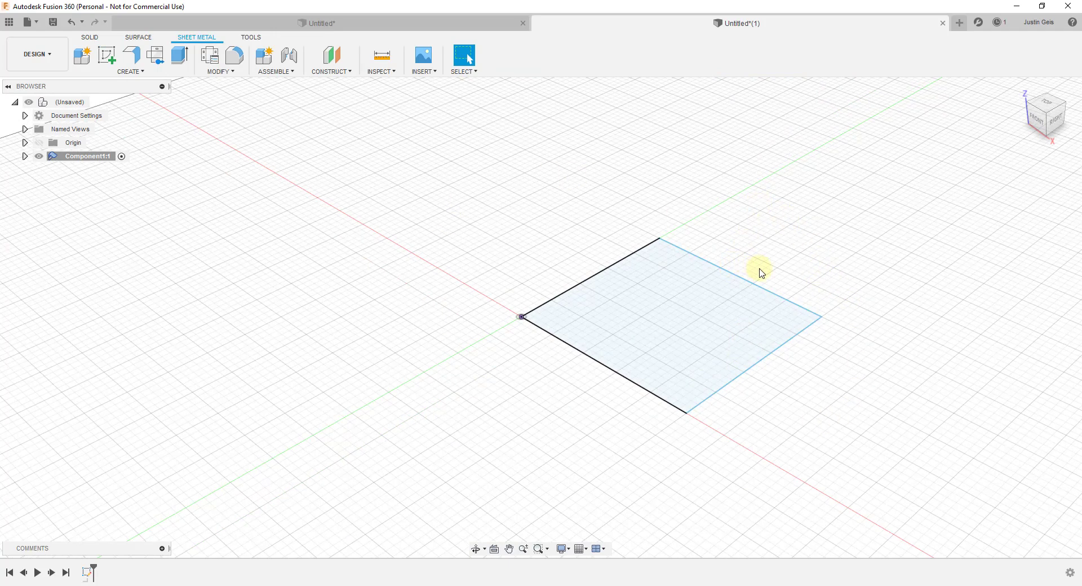
- Turn the square sketch profile into a flat sheet-metal flange plate as a new body
left_click(697, 348)
left_click(131, 56)
left_click(726, 297)
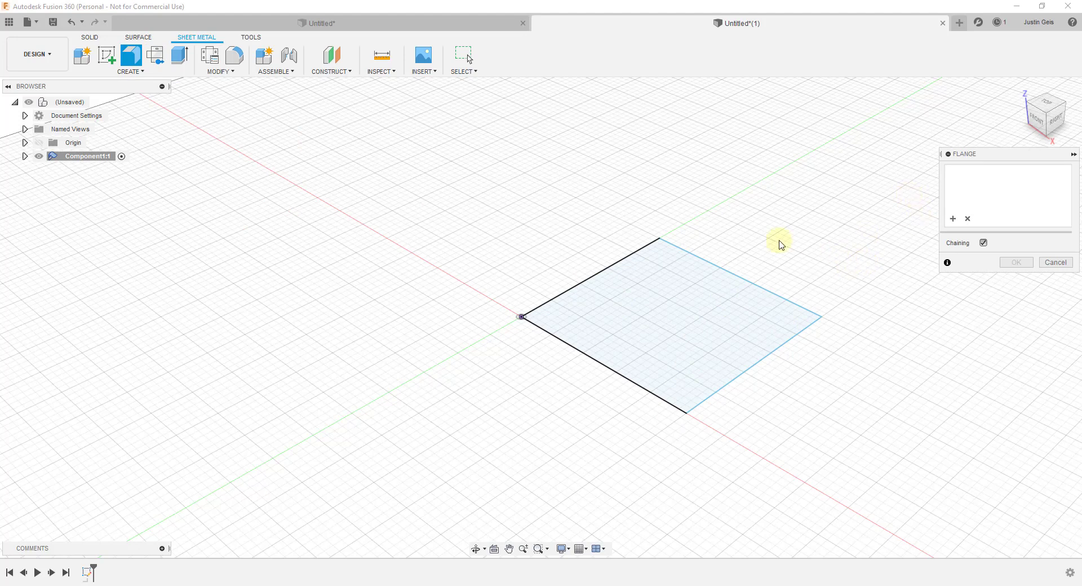
left_click(680, 357)
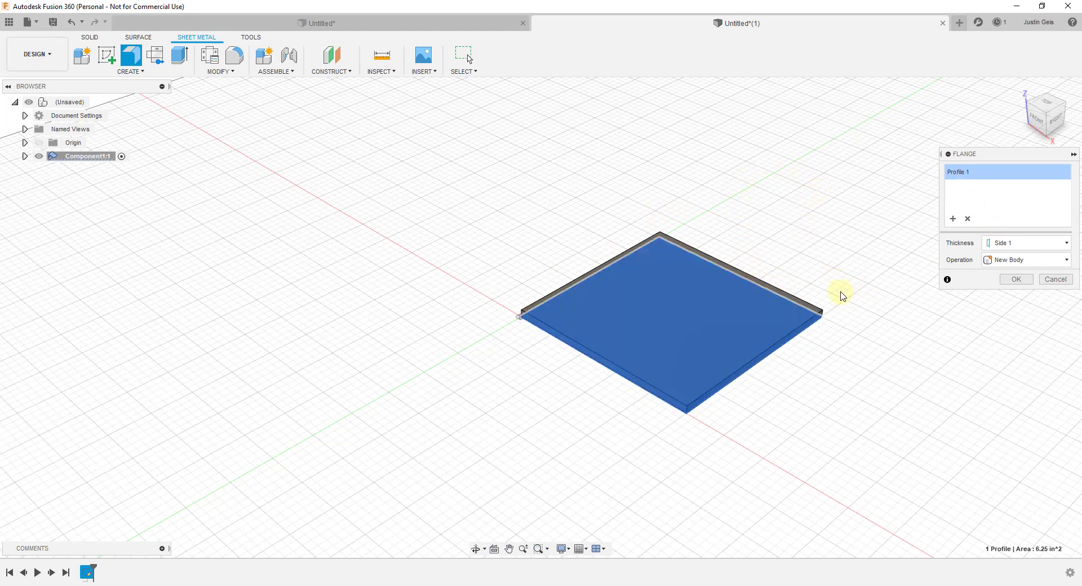
left_click(1009, 280)
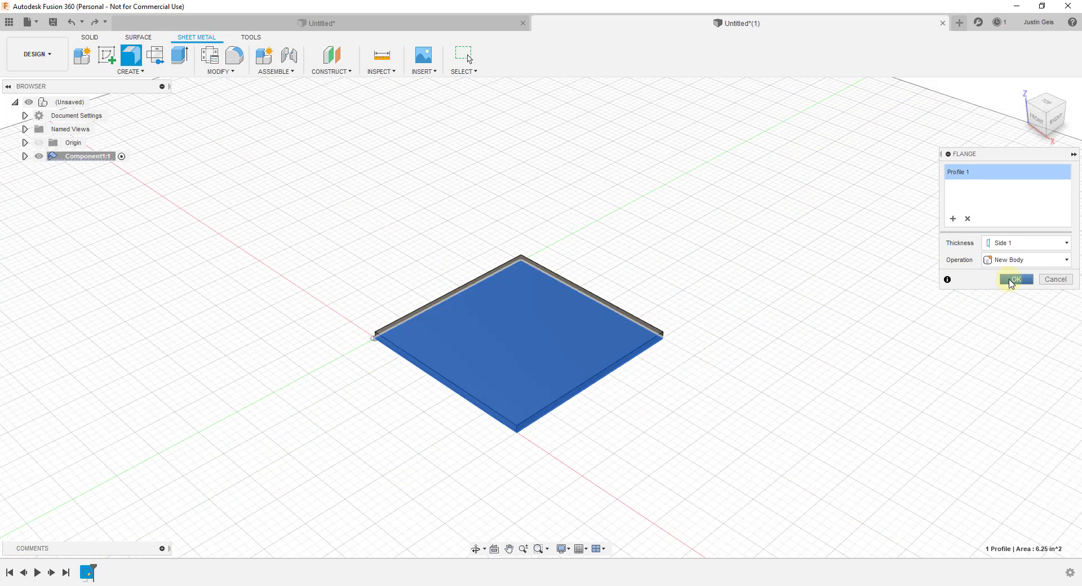
left_click(1009, 282)
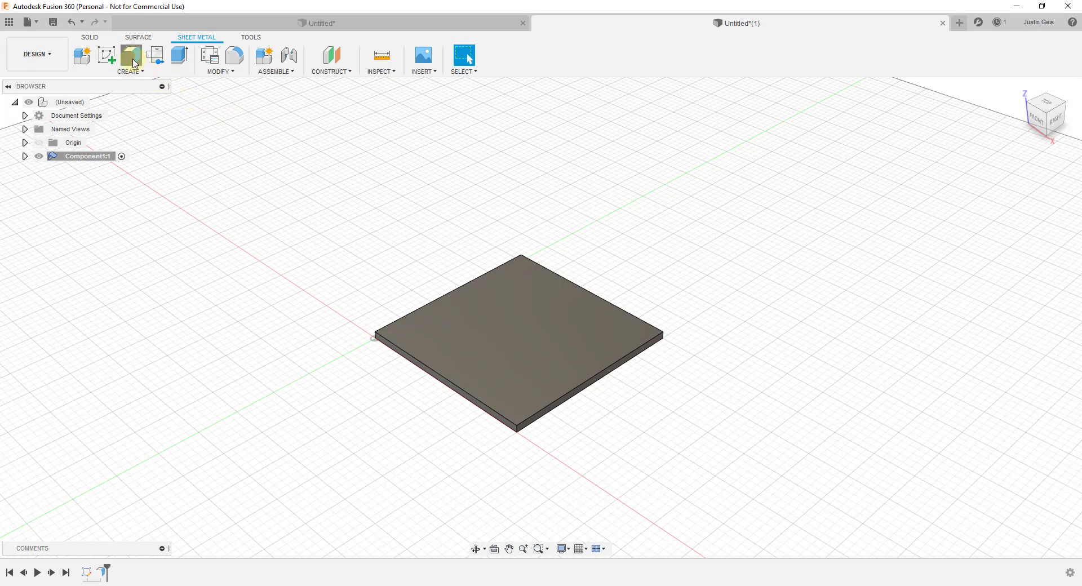
- Start a flange on the plate's back edge and drag its height and bend angle toward 79°
left_click(133, 56)
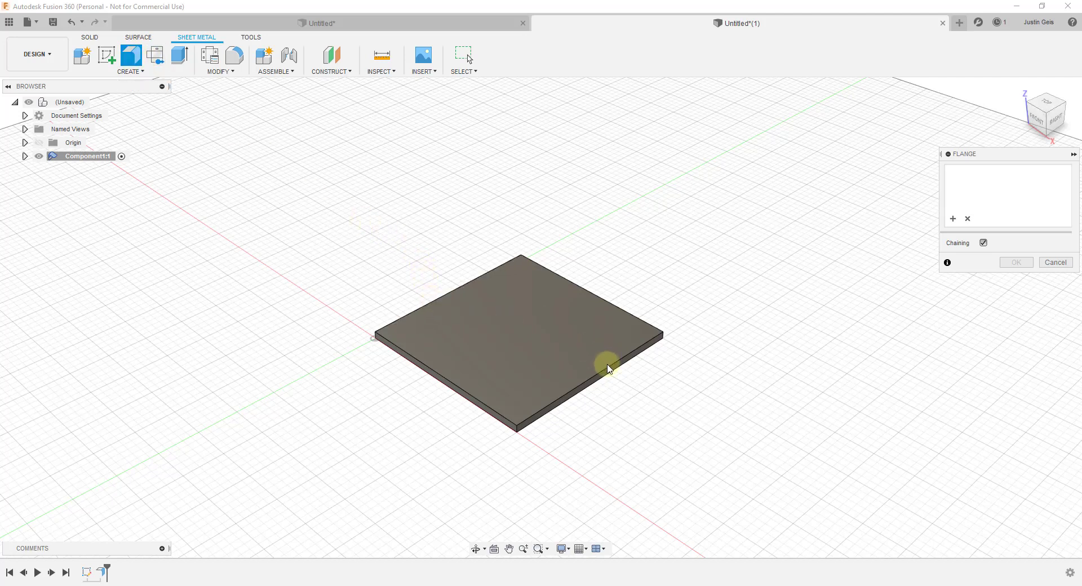
left_click(622, 313)
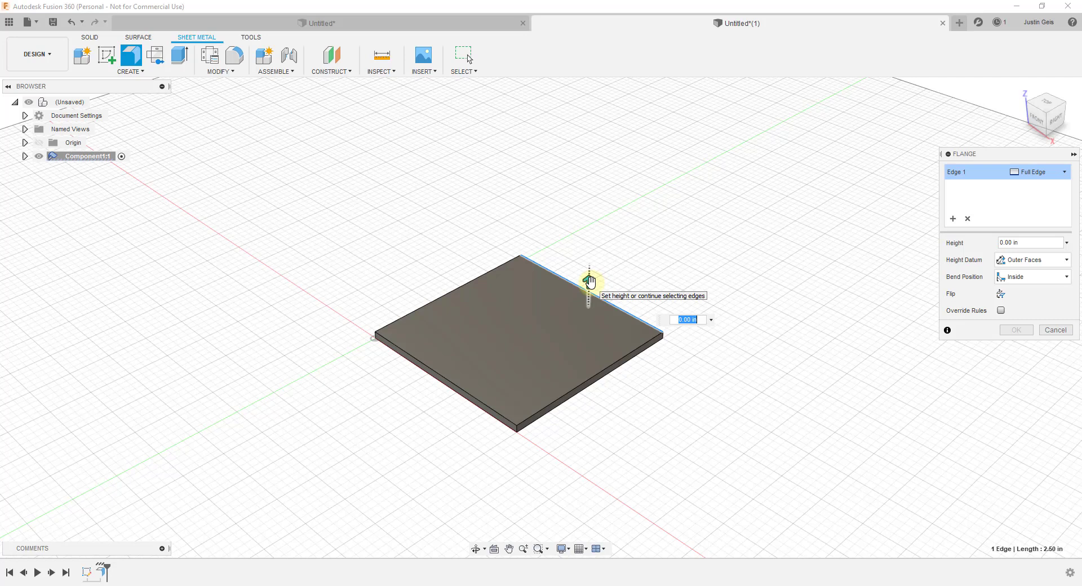
left_click_drag(590, 280, 615, 179)
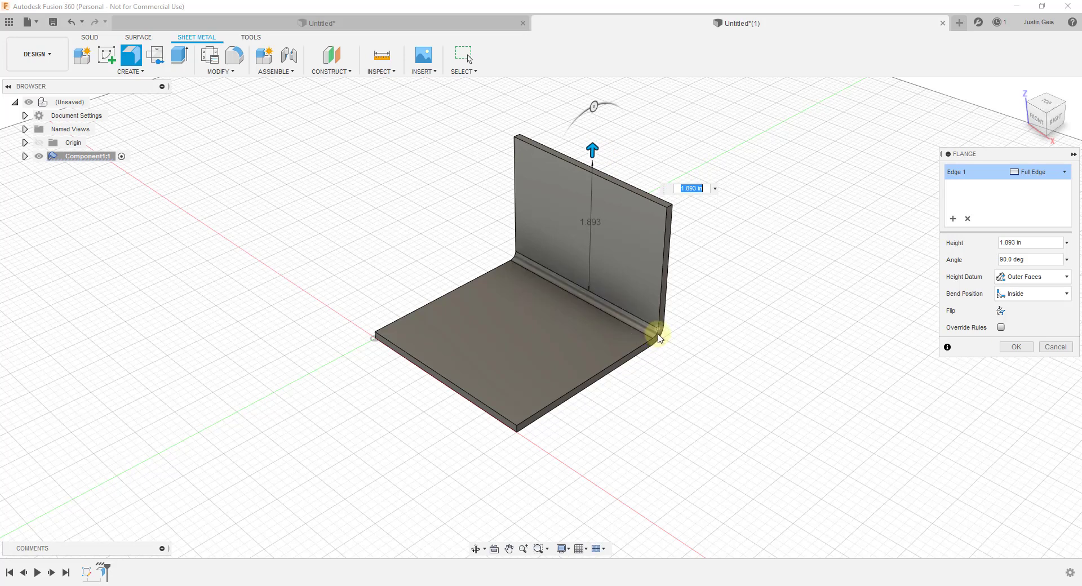
scroll(648, 328, "up", 5)
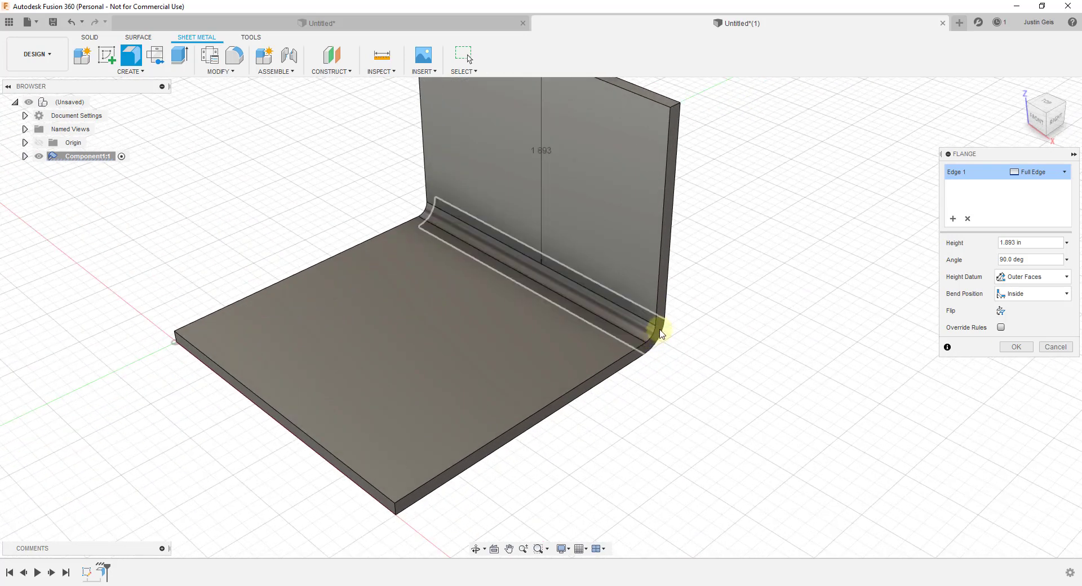
scroll(563, 323, "down", 5)
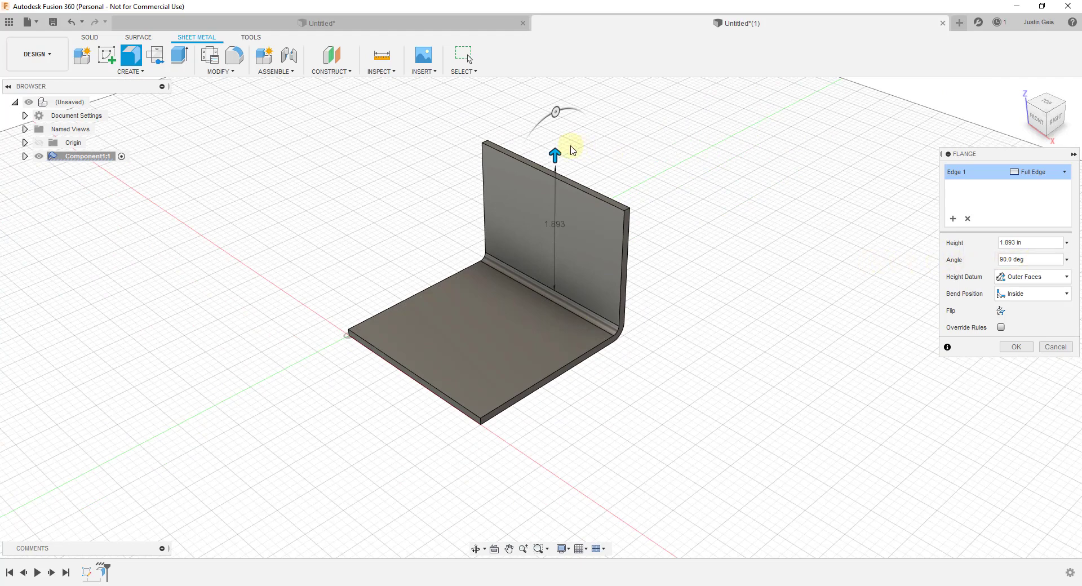
left_click_drag(554, 112, 570, 192)
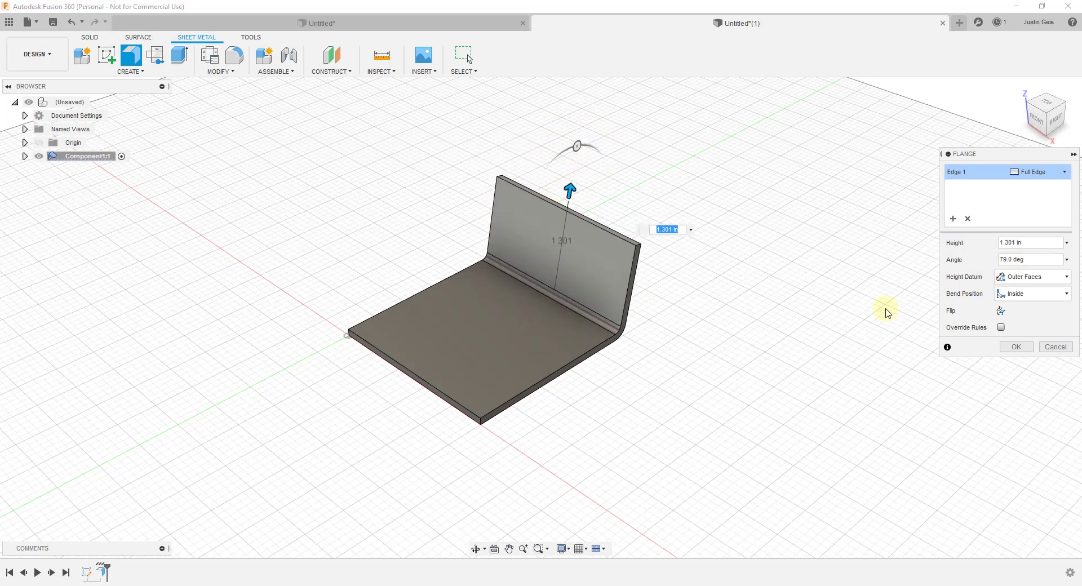
- Try Outside and Adjacent bend positions, keep Inside, and set height to 1.763 in
left_click(1014, 294)
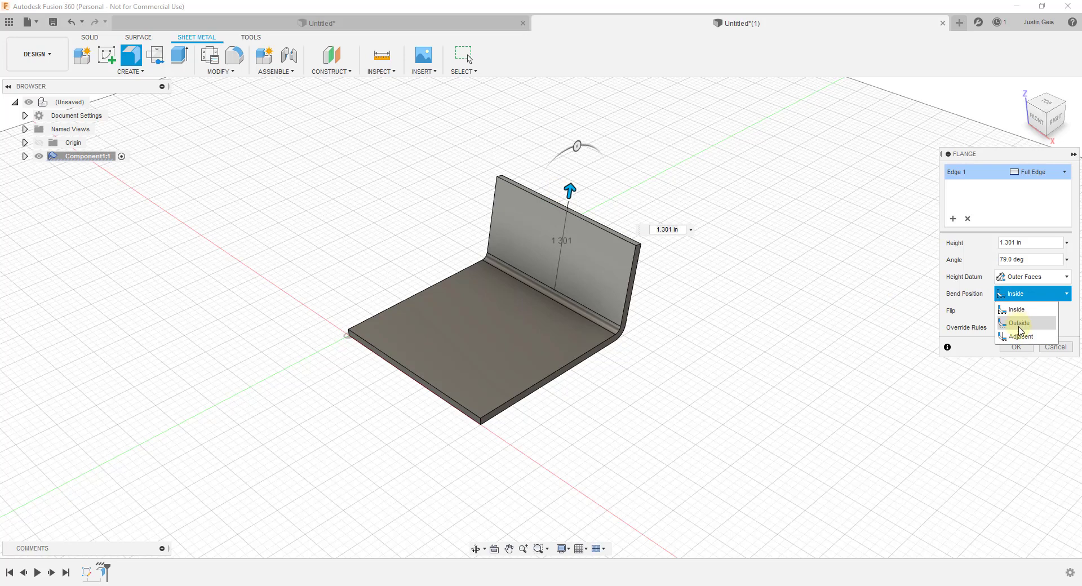
left_click(1019, 323)
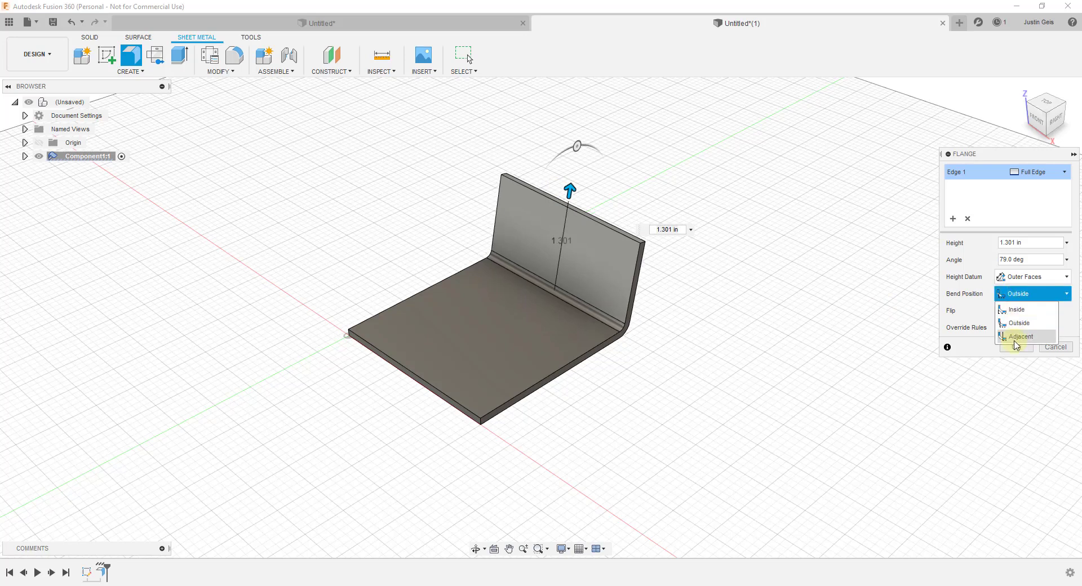
left_click(1017, 337)
left_click(1016, 293)
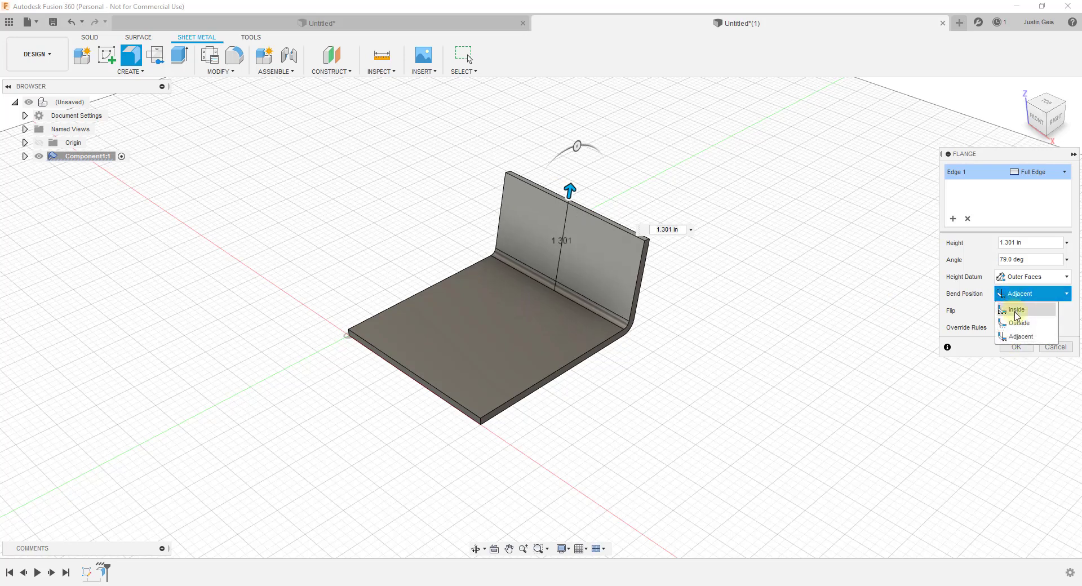
left_click(1017, 310)
left_click_drag(570, 191, 575, 157)
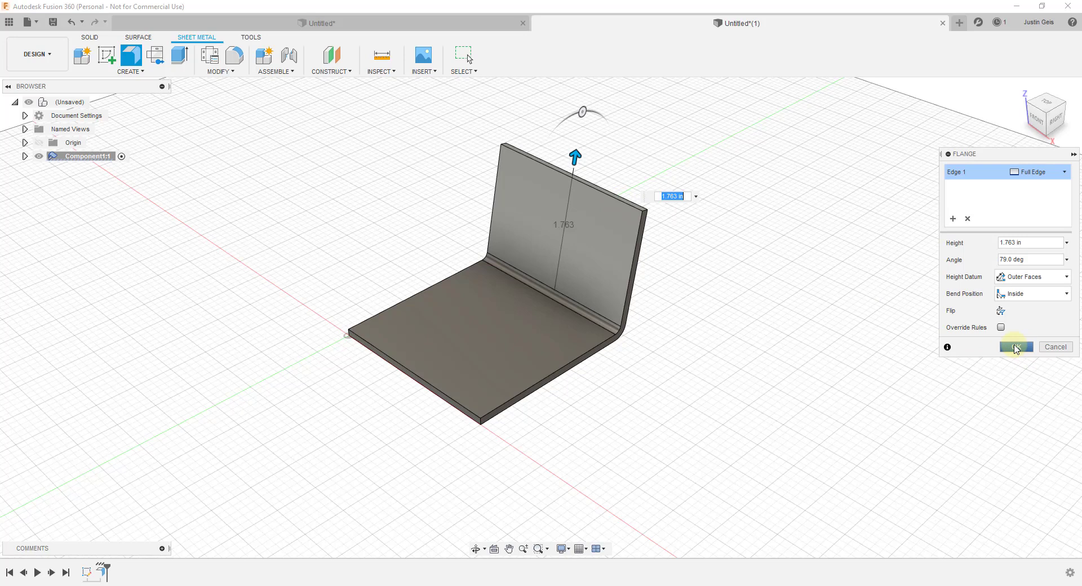
left_click(1016, 348)
- Fold a 2.623 in, 90° flange from the upright wall's top edge back over the plate
left_click(130, 55)
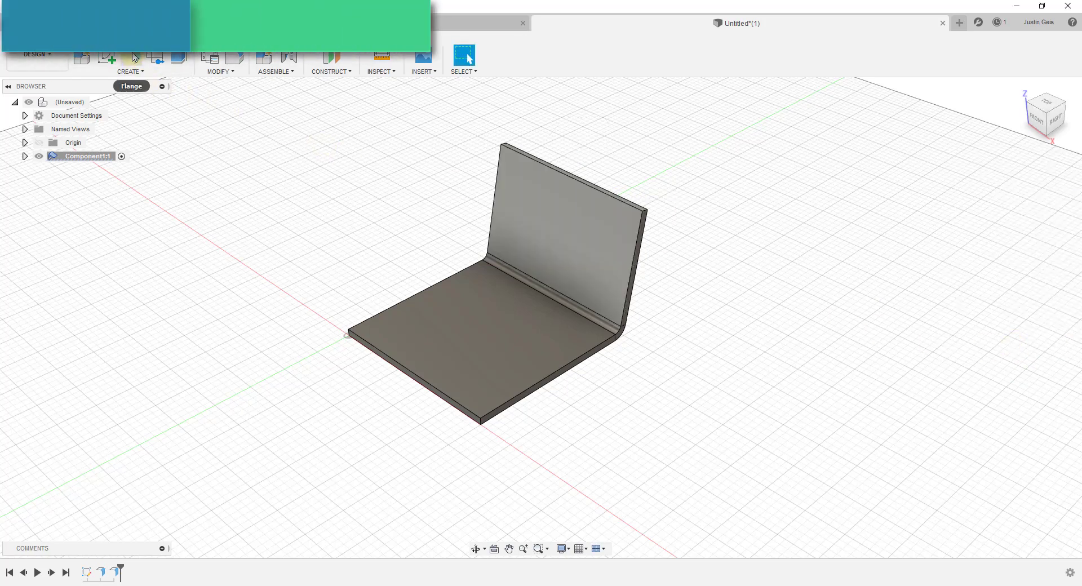
left_click(570, 176)
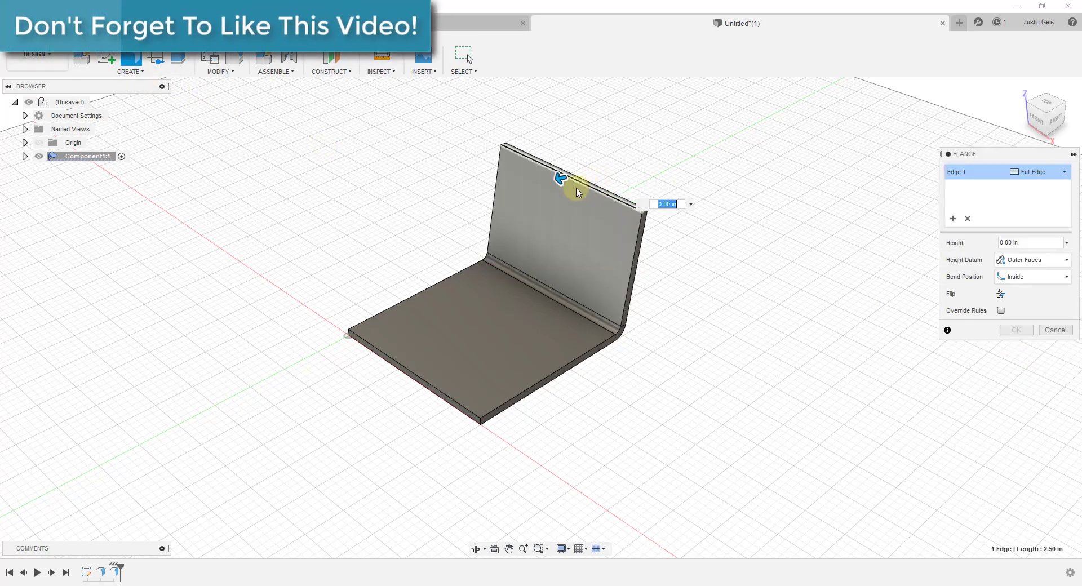
left_click_drag(558, 179, 378, 223)
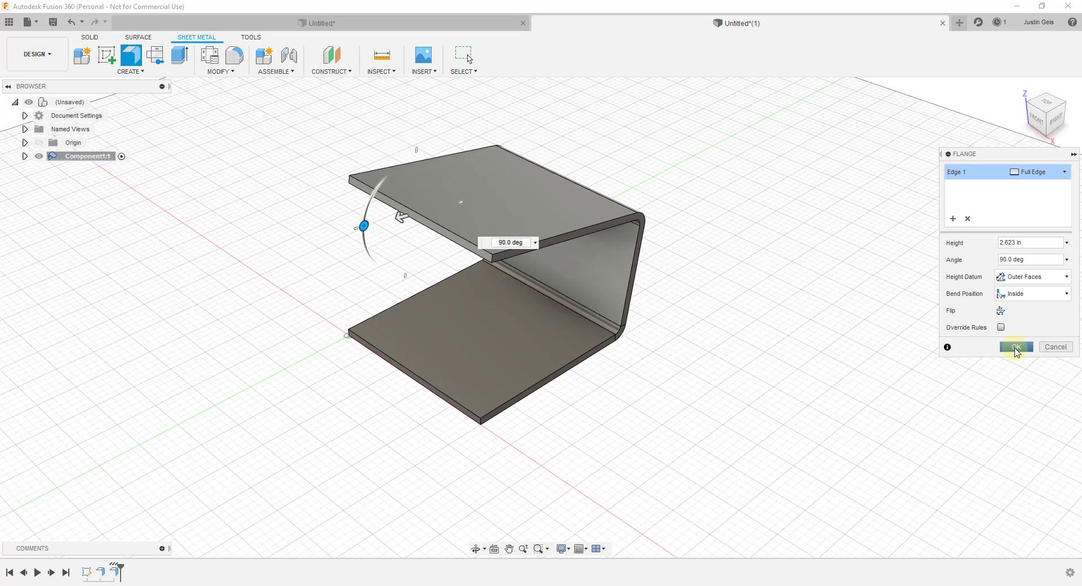
left_click(1016, 347)
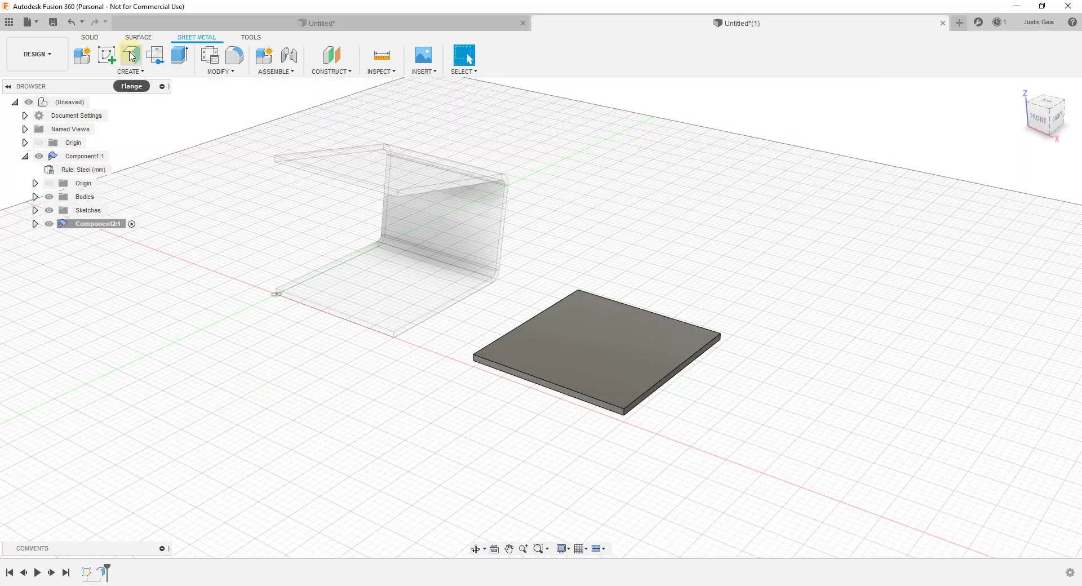
left_click(131, 54)
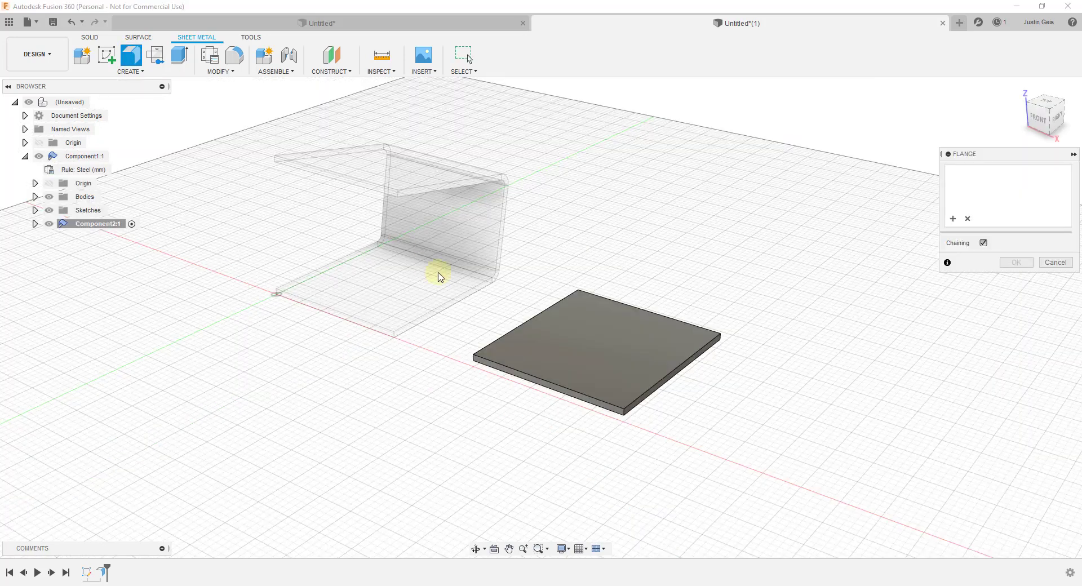
- Select all four edges of Component2:1's plate and raise 1.118 in, 90° walls
left_click(533, 321)
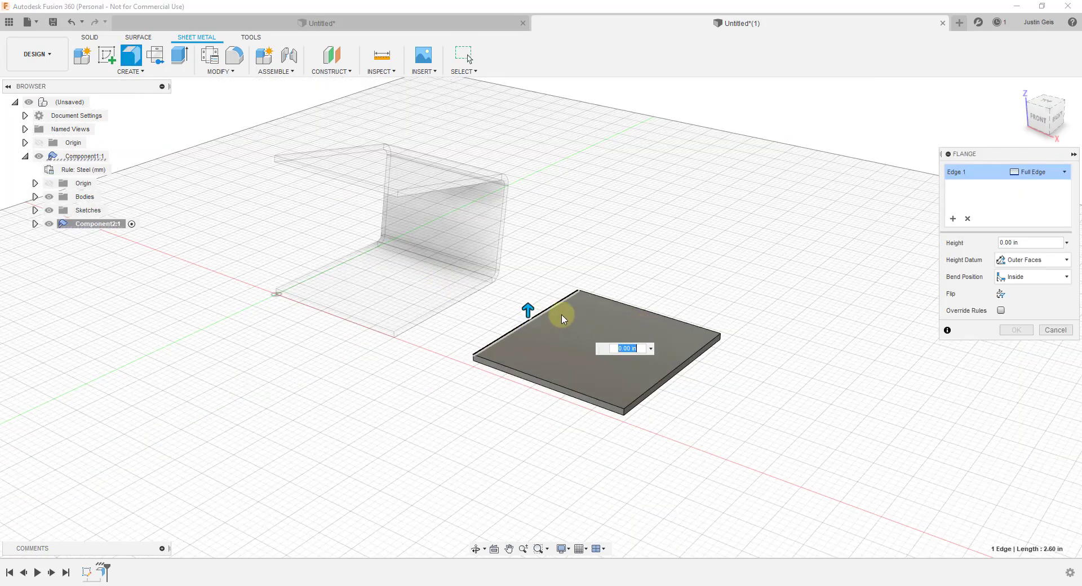
left_click(652, 314)
left_click(679, 365)
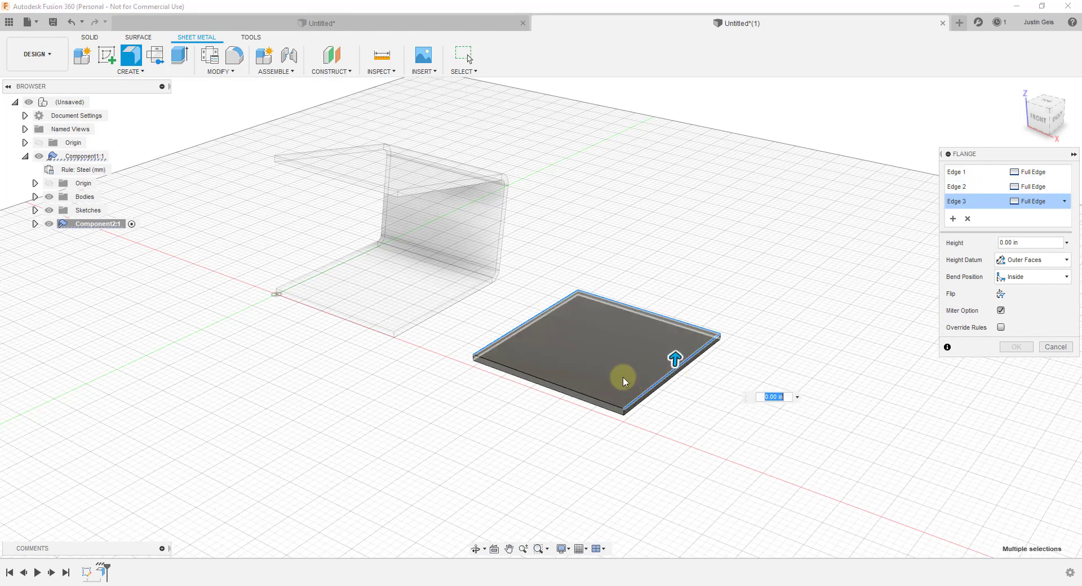
left_click(584, 397)
left_click_drag(542, 370, 594, 291)
middle_click_drag(594, 291, 603, 316, "shift")
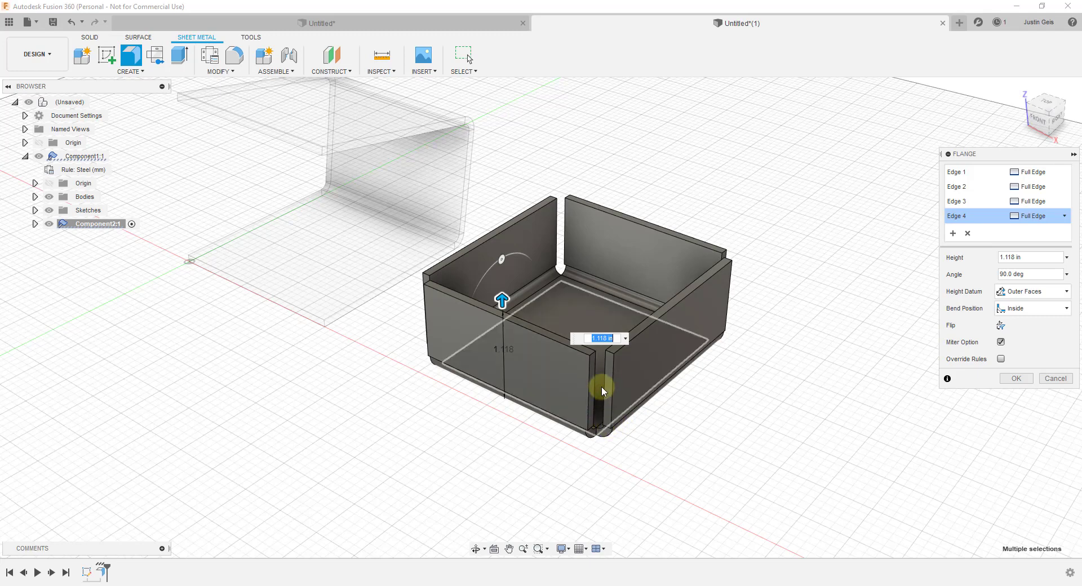
key("Return")
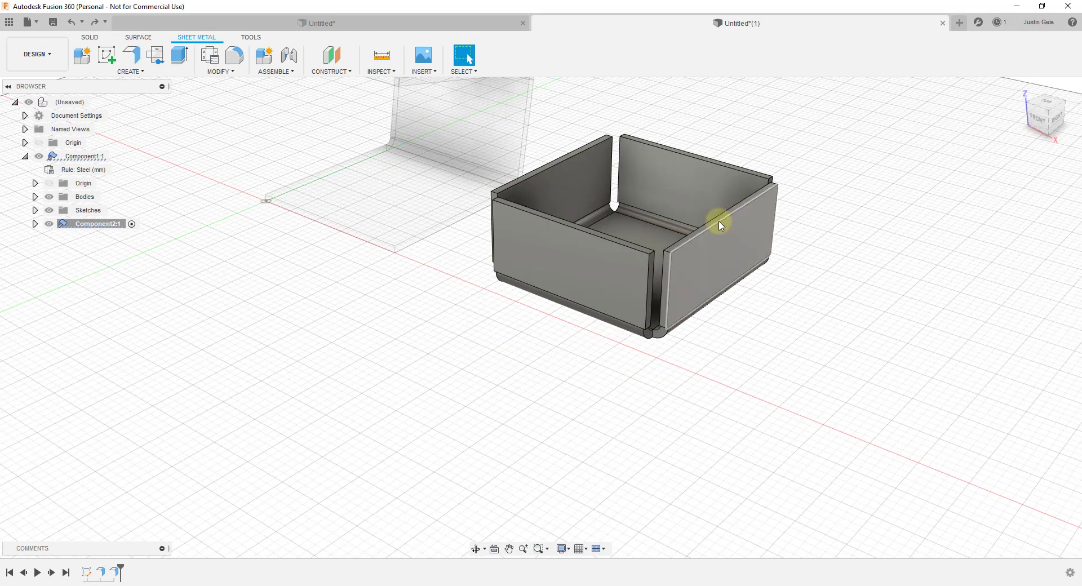
- Start a flange on the right wall's top edge, folding outward 1.402 in at 90°
scroll(726, 185, "up", 3)
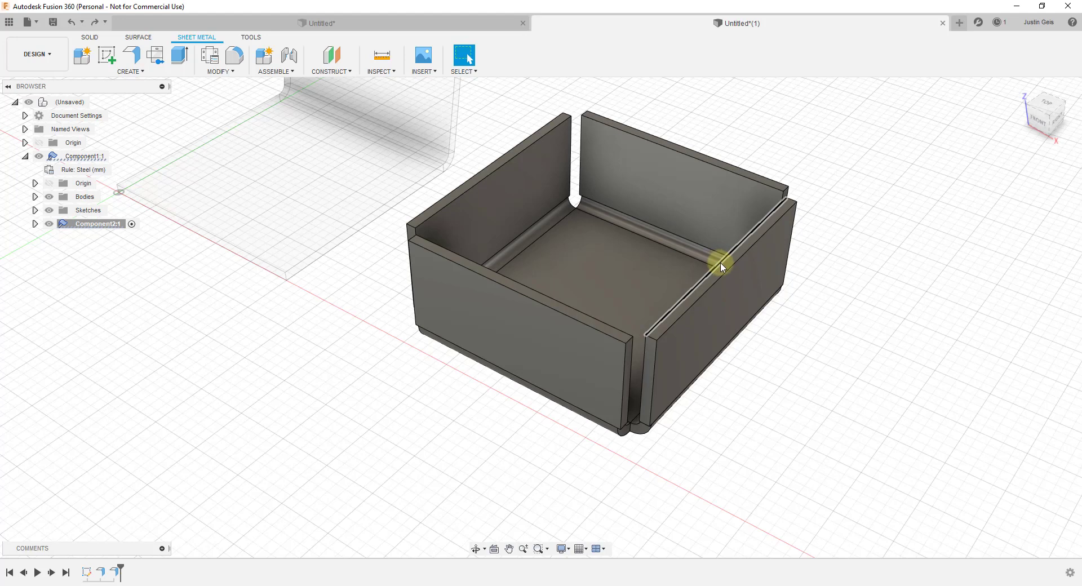
left_click(133, 57)
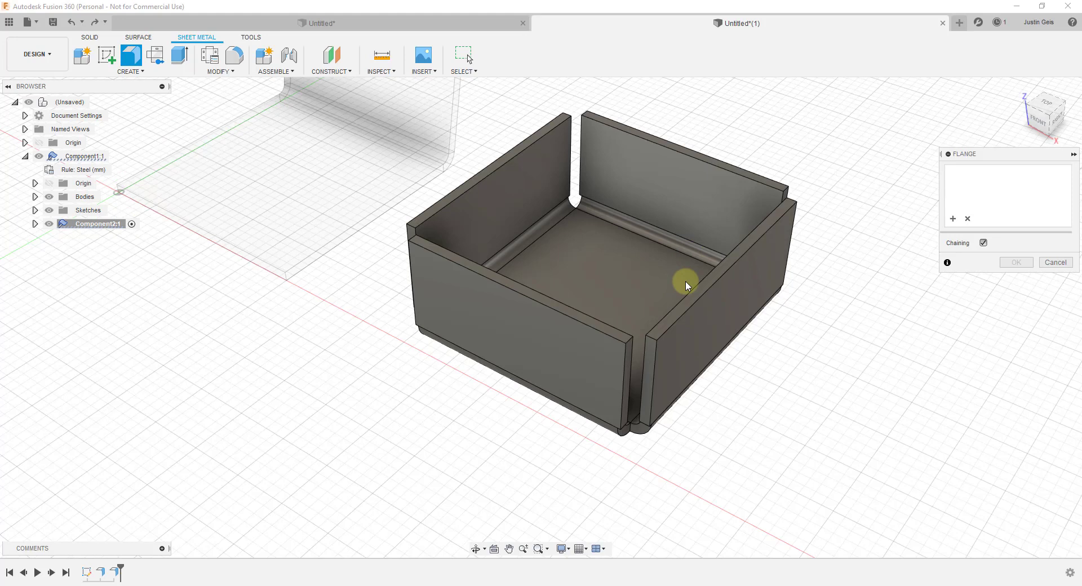
left_click(702, 299)
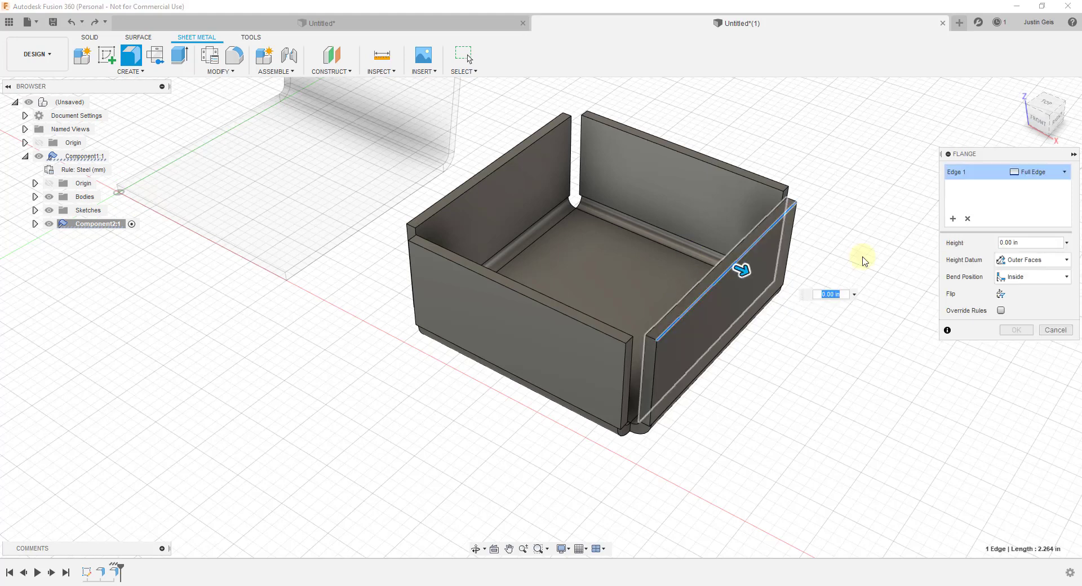
left_click_drag(733, 271, 871, 315)
scroll(704, 259, "down", 1)
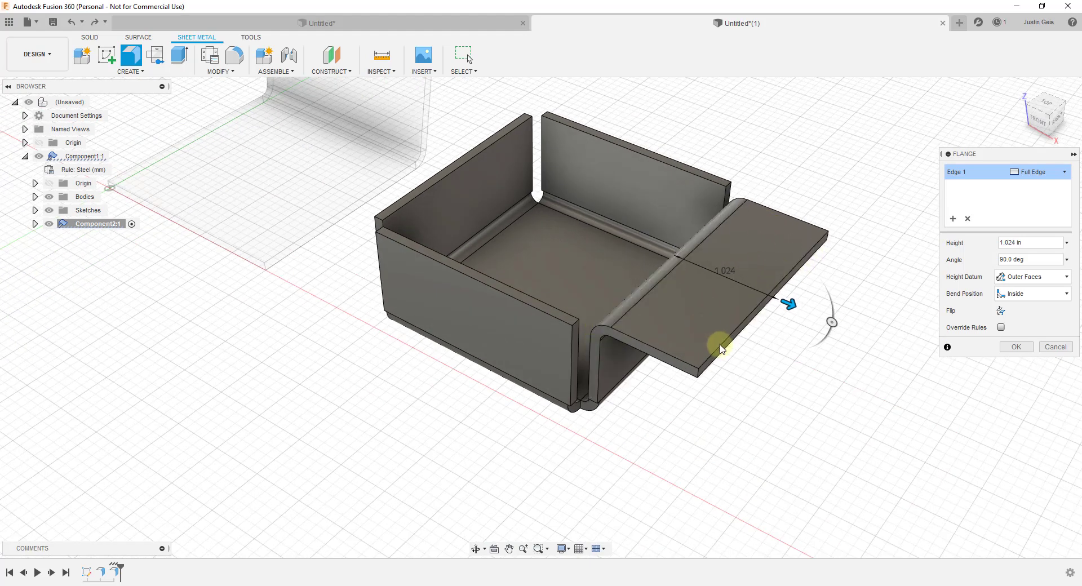
left_click_drag(794, 307, 834, 323)
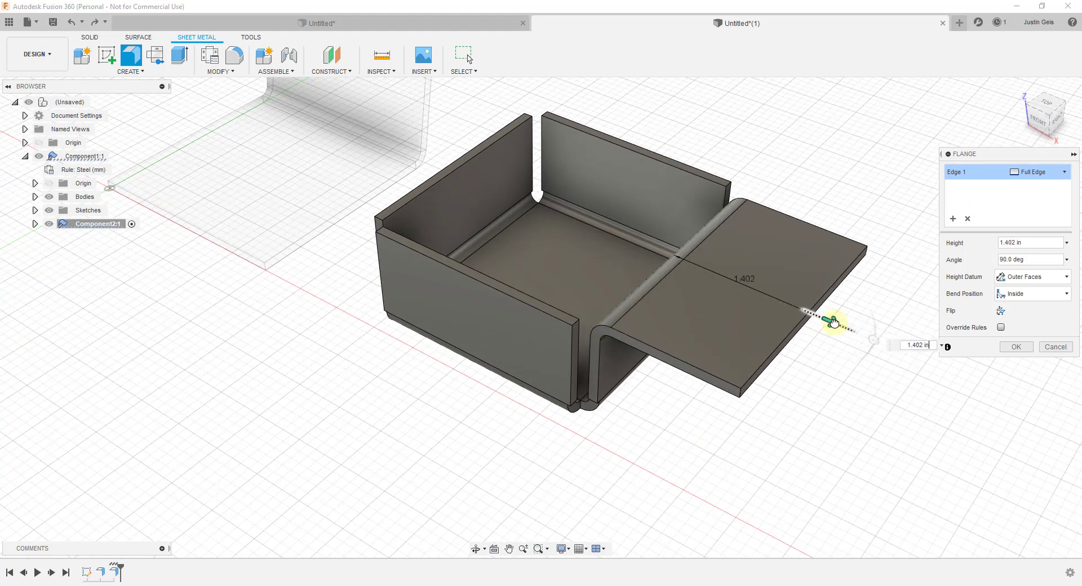
scroll(857, 197, "down", 1)
- Make the flange a Symmetric partial-width tab and adjust its width and height handles
left_click(1024, 179)
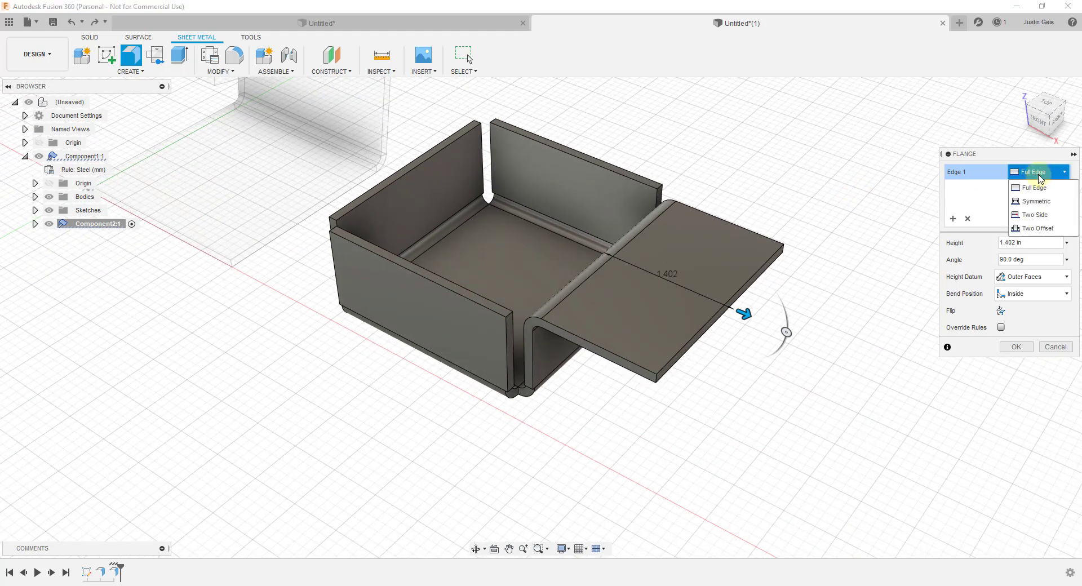
left_click(1037, 201)
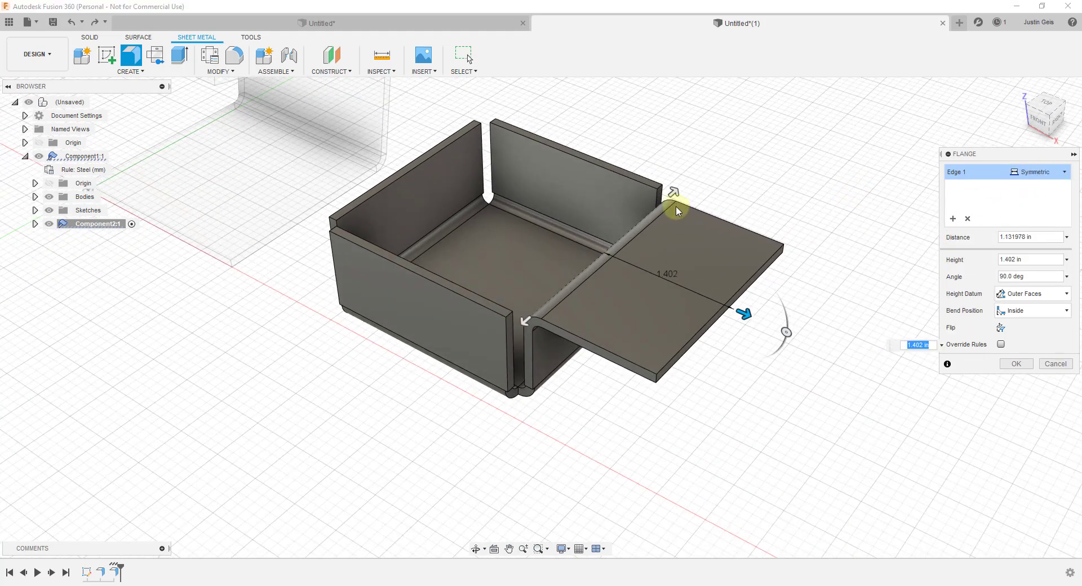
left_click_drag(674, 193, 728, 244)
mouse_move(748, 307)
left_mouse_down()
mouse_move(711, 299)
mouse_move(735, 309)
left_mouse_up()
mouse_move(648, 217)
left_mouse_down()
mouse_move(631, 219)
mouse_move(658, 215)
mouse_move(618, 241)
mouse_move(660, 210)
left_mouse_up()
- Switch the tab extent to Two Side with end offsets 0.492 in and 0.797 in
left_click(1025, 173)
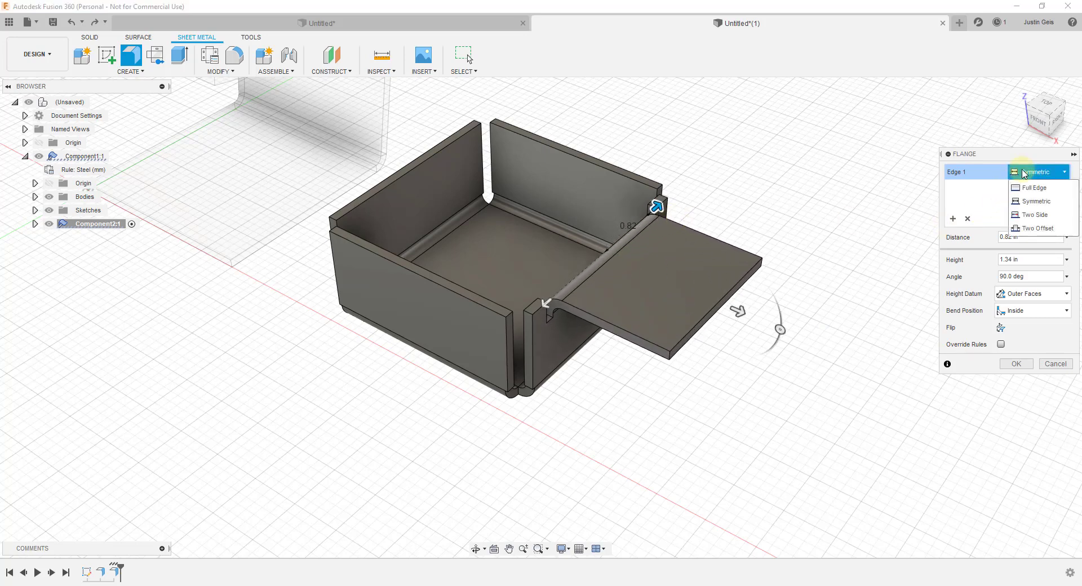
left_click(1035, 210)
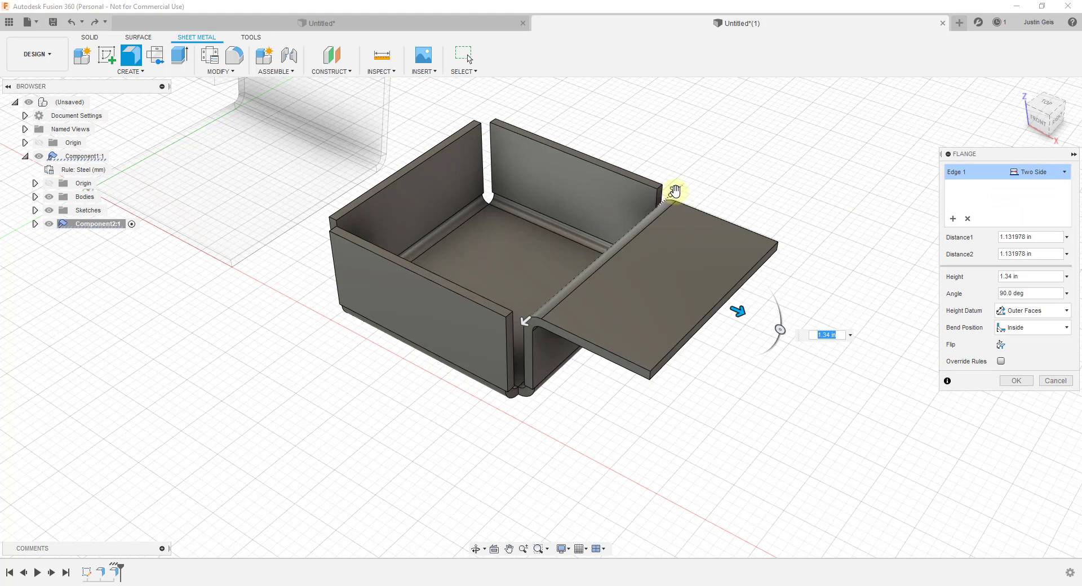
left_click_drag(675, 192, 646, 213)
left_click_drag(525, 319, 639, 269)
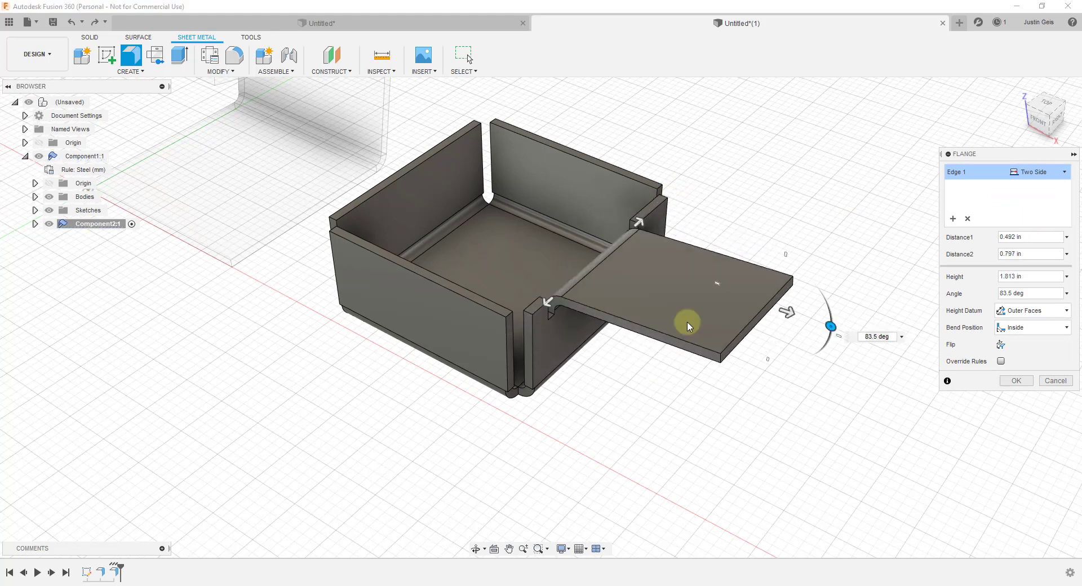
- Flip the tab to fold inward over the box top, 2.471 in high at about 86°
middle_click_drag(693, 323, 777, 313, "shift")
left_click_drag(817, 224, 599, 215)
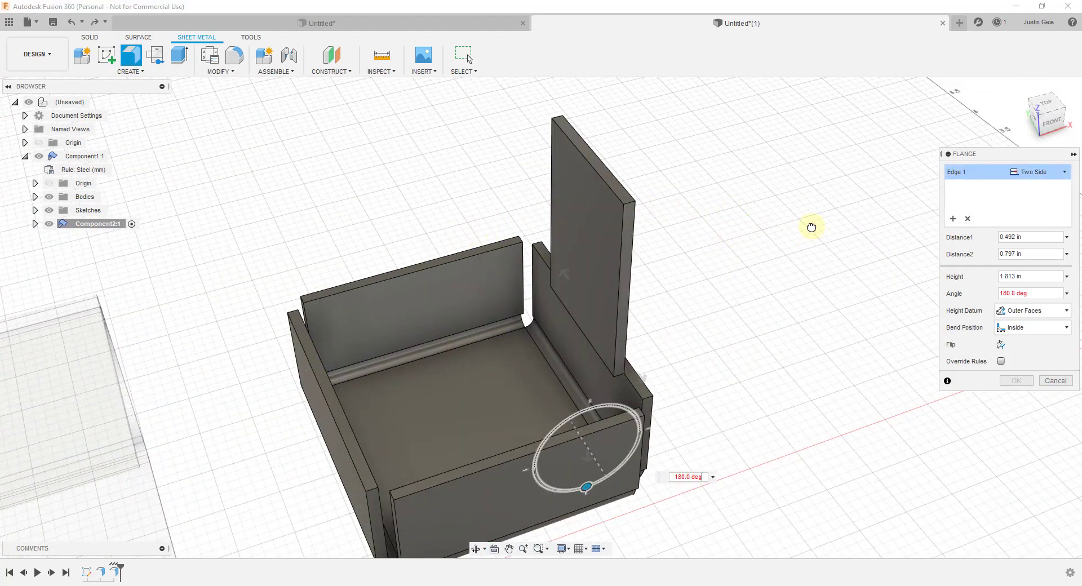
left_click_drag(812, 227, 829, 248)
left_click(1001, 346)
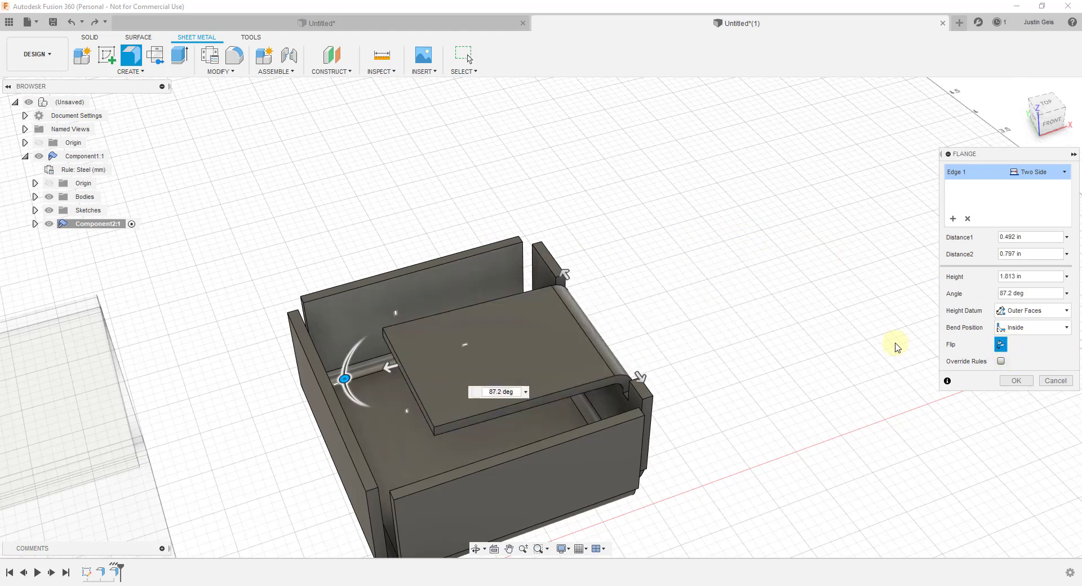
scroll(594, 340, "down", 1)
mouse_move(423, 362)
left_mouse_down()
mouse_move(355, 377)
mouse_move(415, 378)
left_mouse_up()
middle_click_drag(415, 378, 314, 341, "shift")
left_click_drag(318, 345, 363, 343)
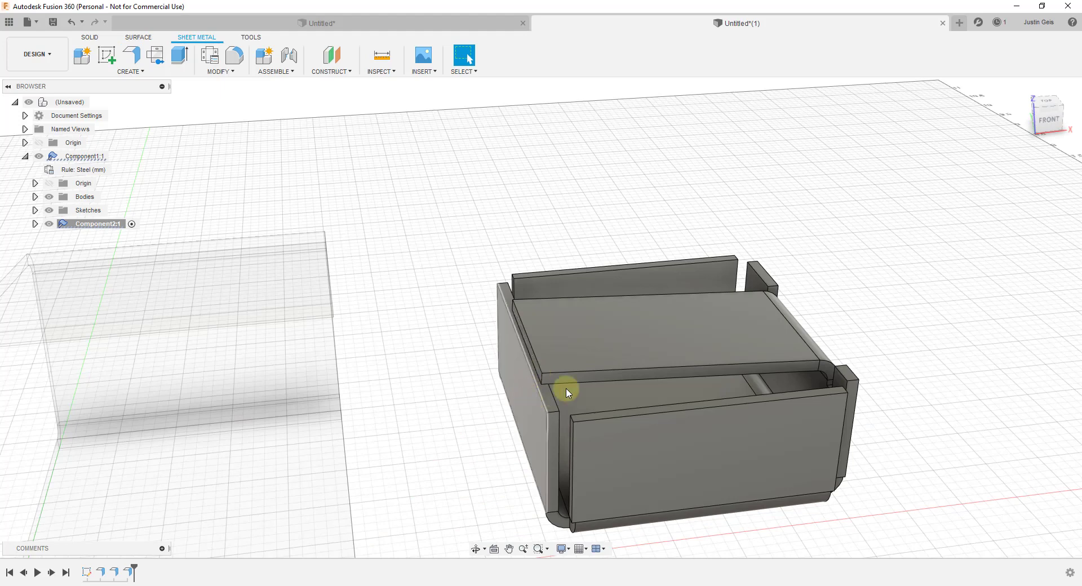
- Start a flange on the box's left edge and set its Bend Position to Adjacent
scroll(555, 375, "up", 4)
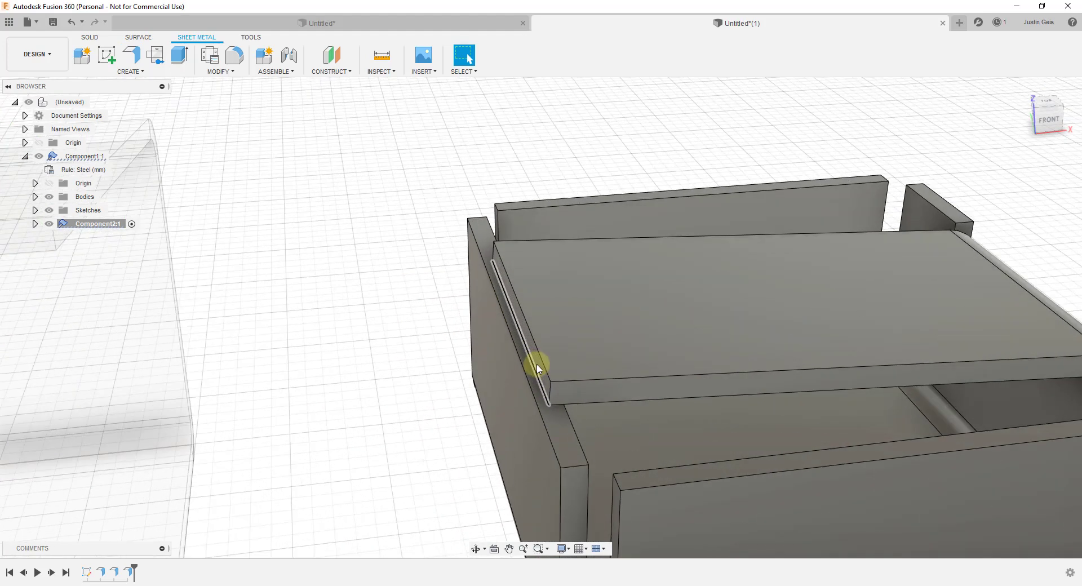
scroll(542, 361, "down", 1)
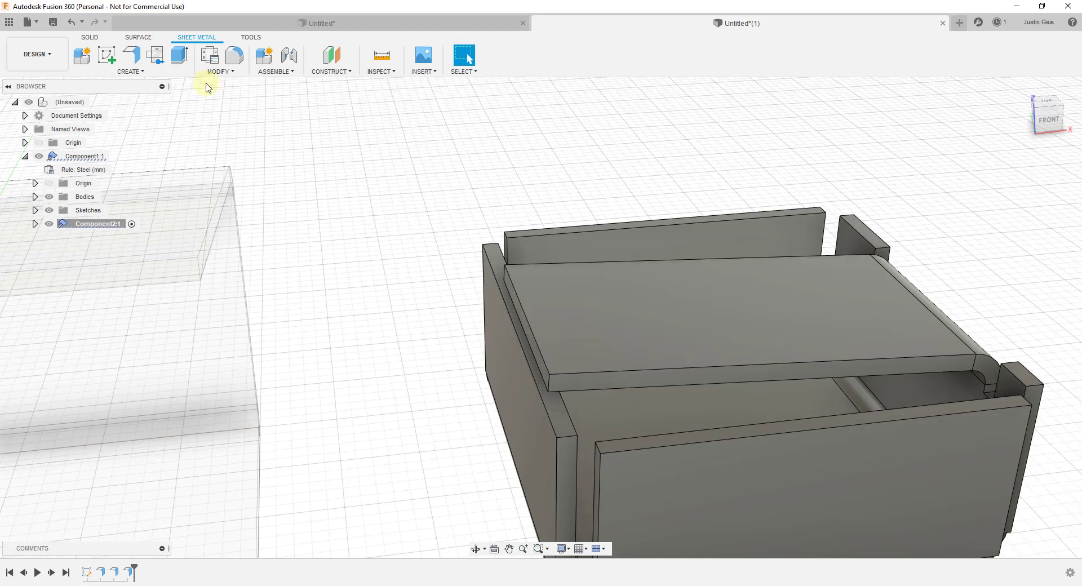
left_click(133, 55)
left_click(538, 377)
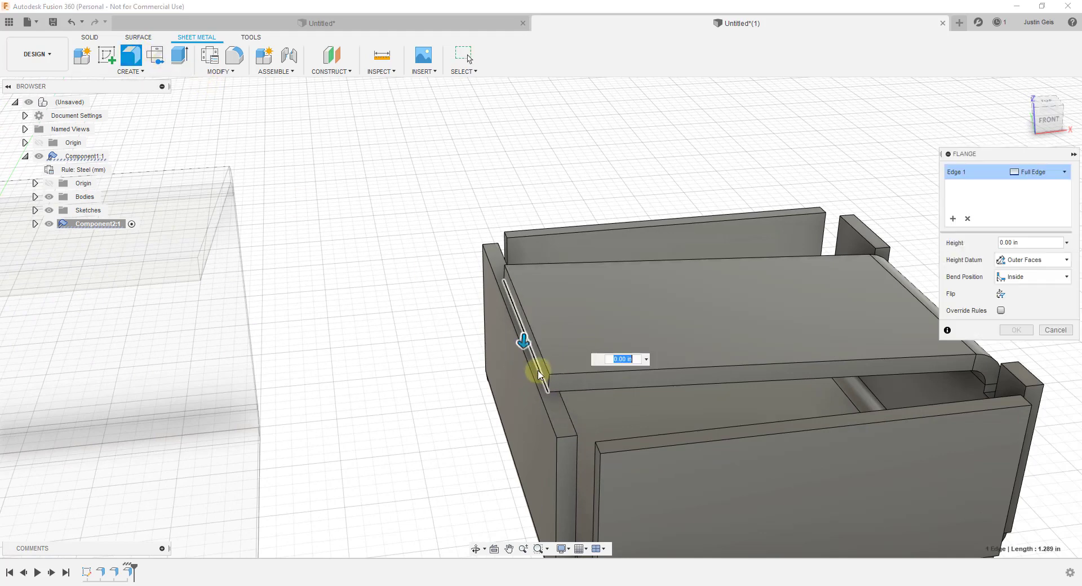
left_click_drag(519, 338, 510, 388)
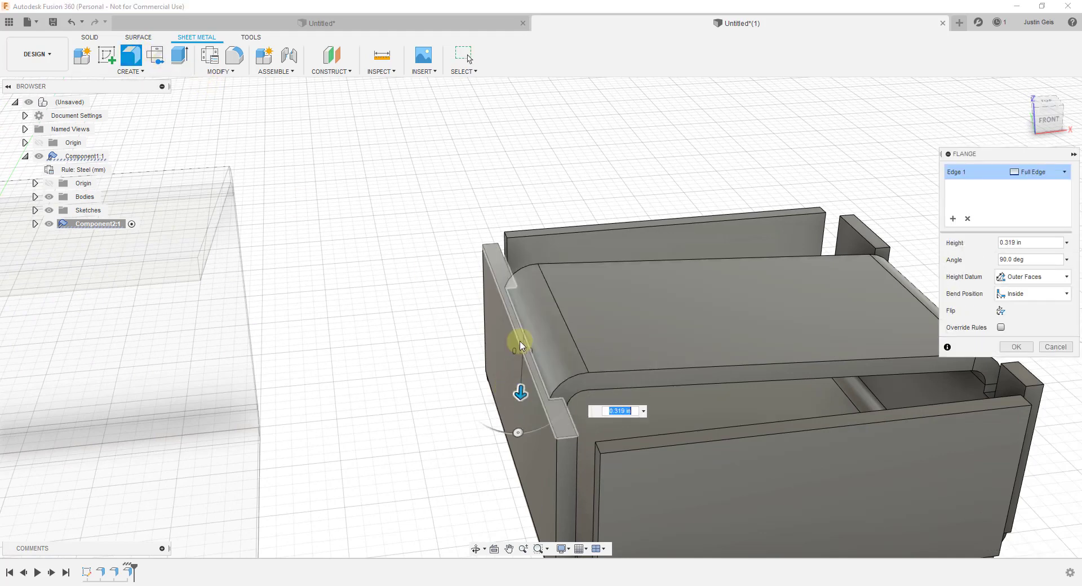
scroll(521, 341, "down", 3)
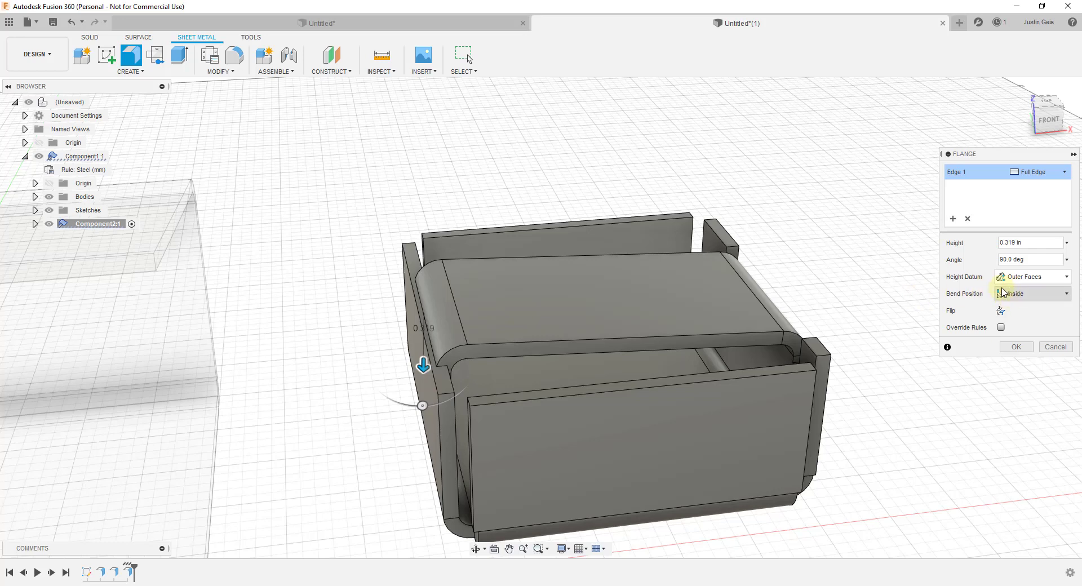
left_click(1031, 301)
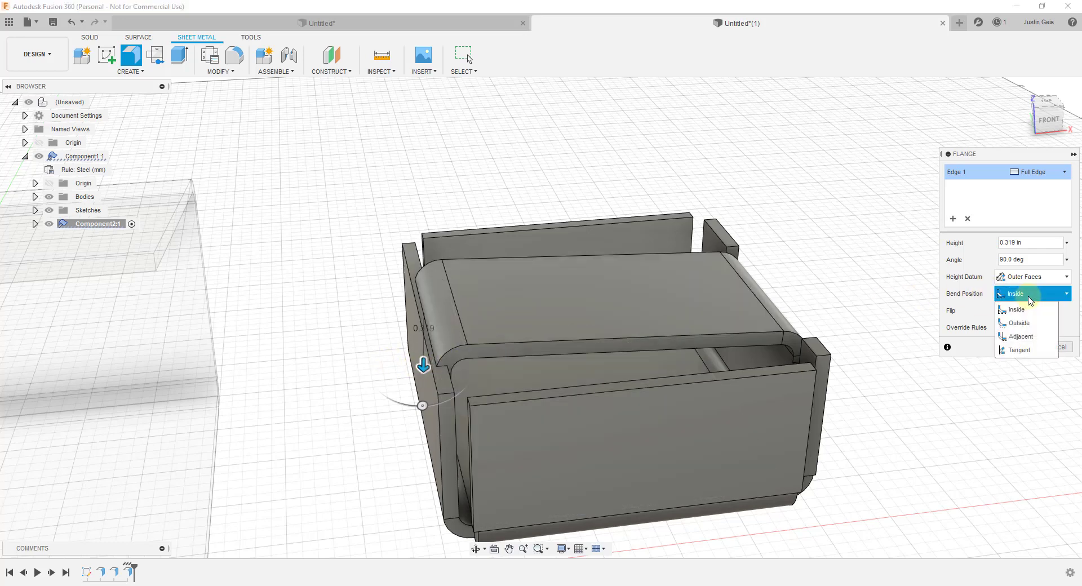
left_click(1022, 337)
- Tilt the flange to 96° and extend its height to 1.041 in
middle_click_drag(466, 340, 433, 343, "shift")
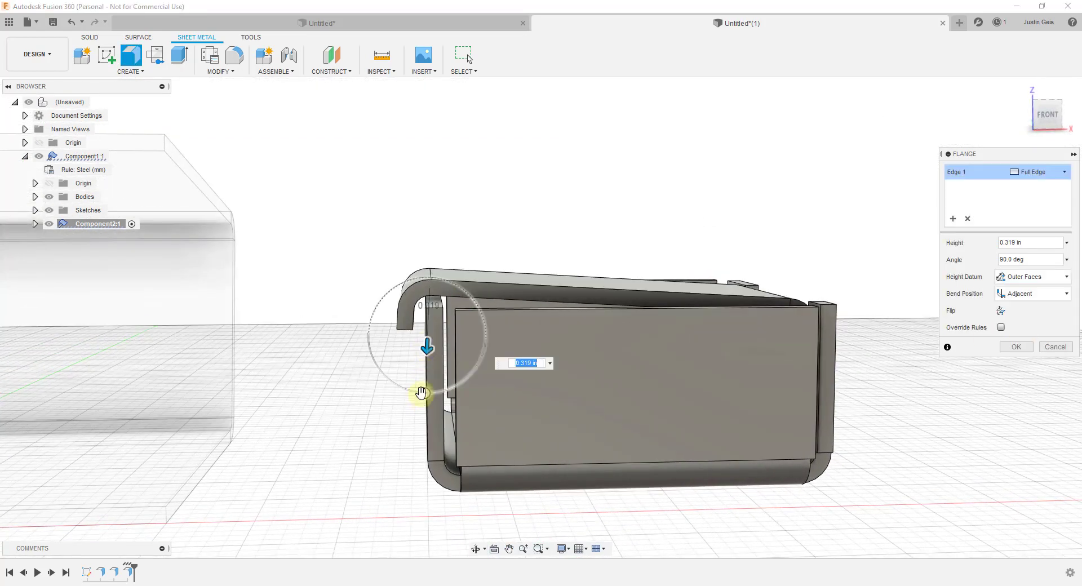
left_click_drag(424, 393, 430, 388)
left_click_drag(437, 350, 437, 451)
middle_click_drag(438, 452, 435, 258, "shift")
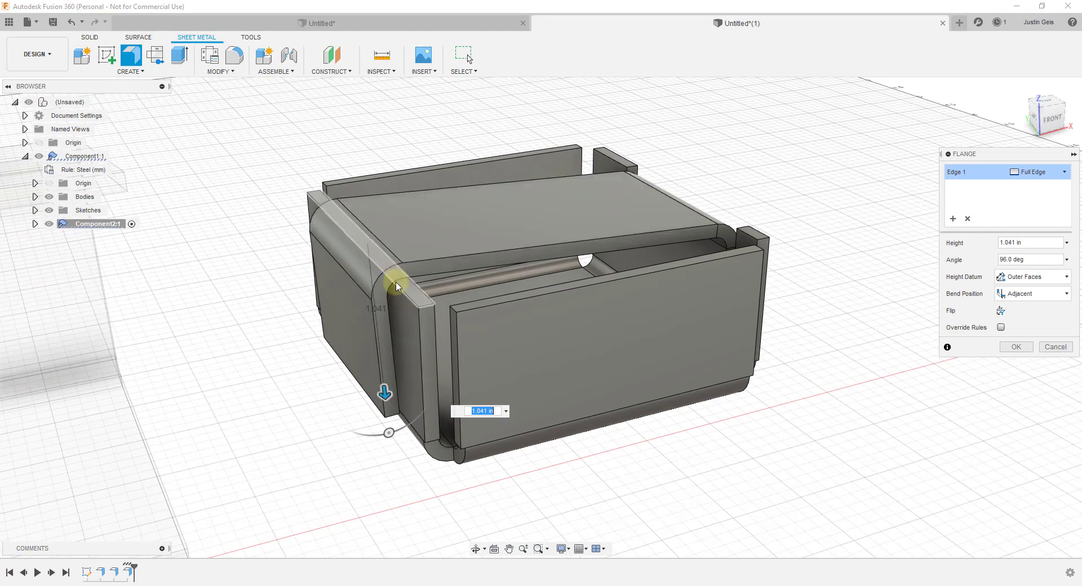
mouse_move(427, 371)
middle_mouse_down("shift")
mouse_move(394, 355)
mouse_move(423, 387)
middle_mouse_up("shift")
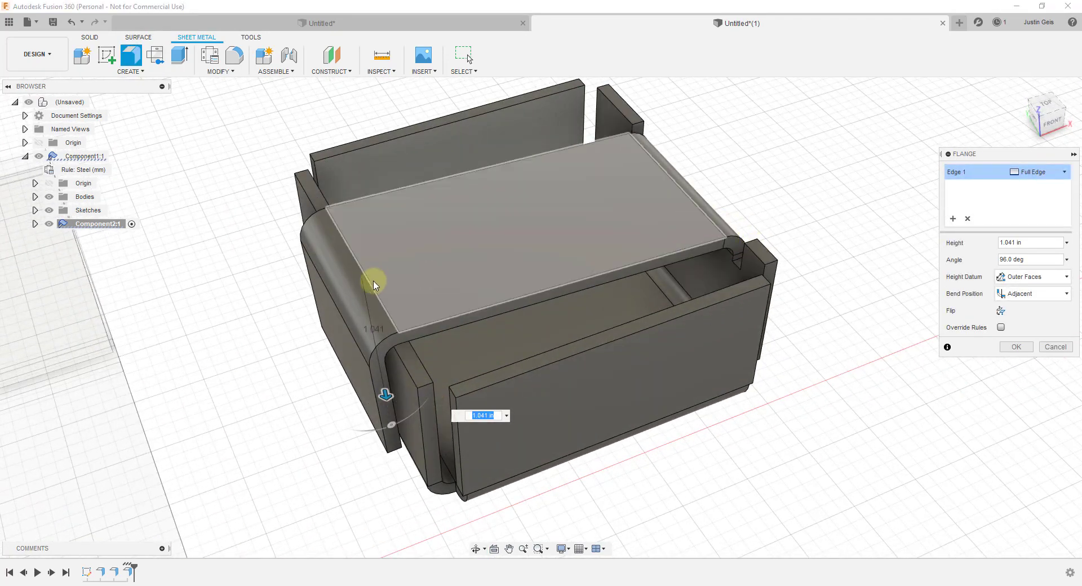
scroll(374, 280, "down", 4)
scroll(515, 227, "up", 4)
middle_click_drag(601, 293, 413, 237, "shift")
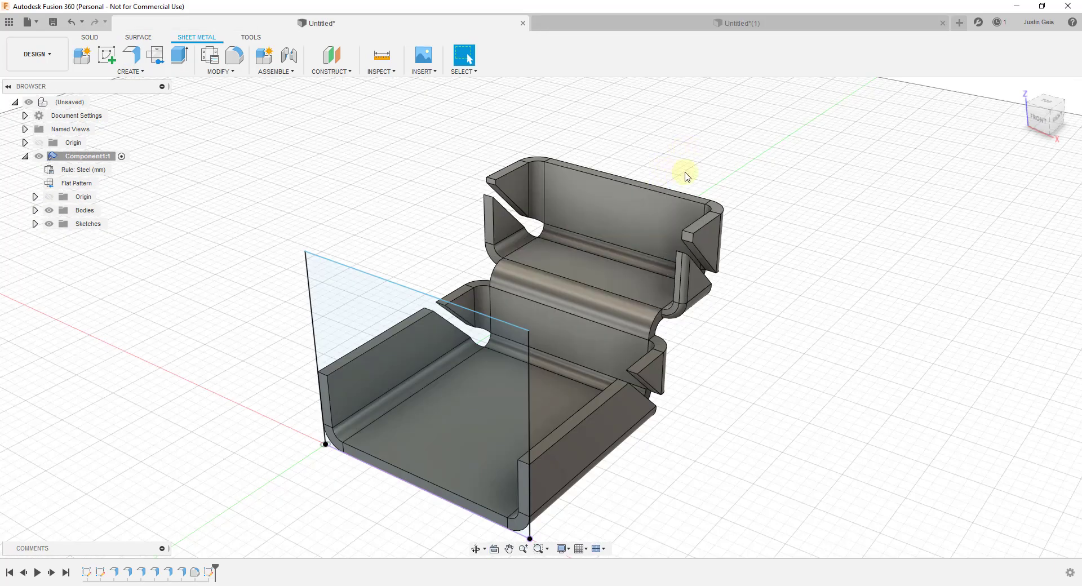
- Undo to delete the multi-bend part's existing Flat Pattern entry
scroll(684, 176, "down", 2)
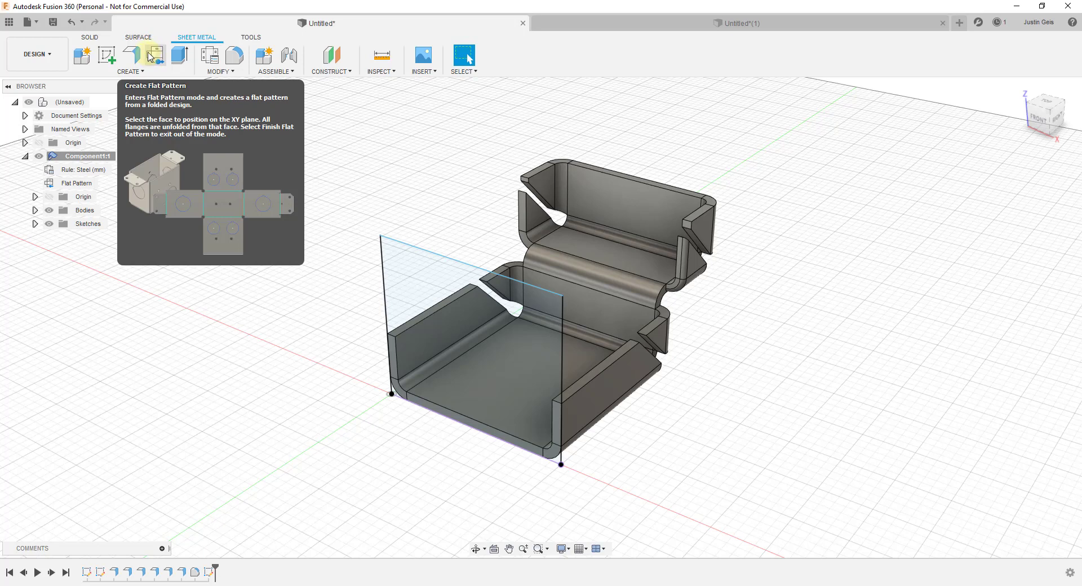
key("ctrl+z")
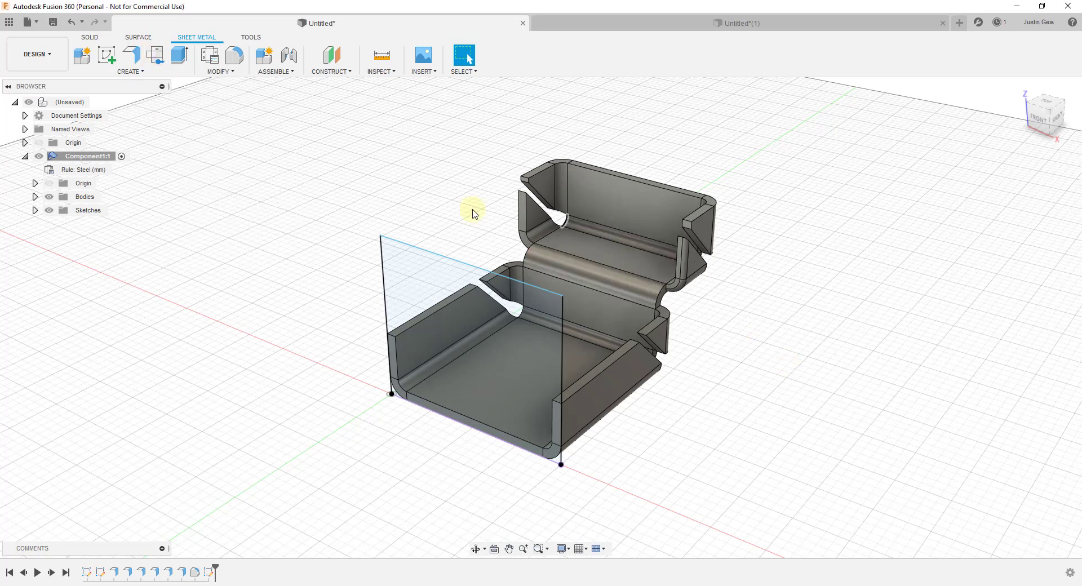
- Create a flat pattern with the bottom face as Stationary Face, then zoom around it
left_click(157, 57)
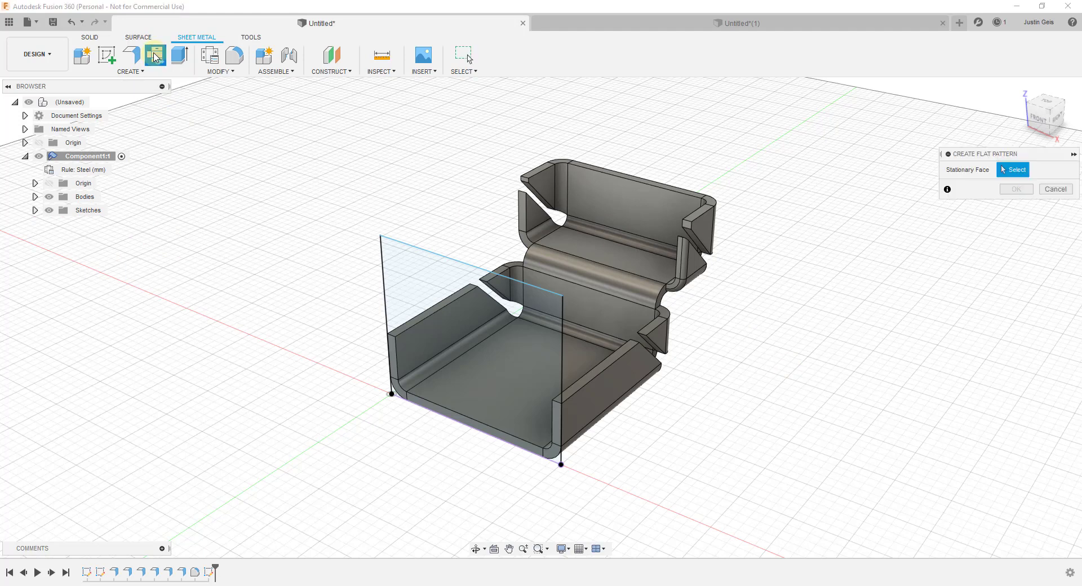
left_click(574, 365)
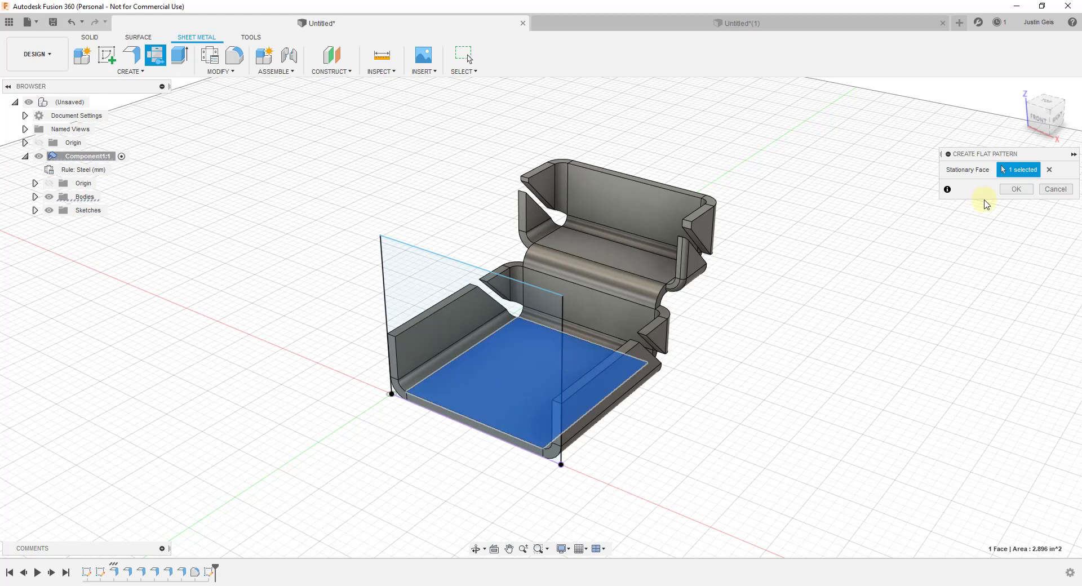
left_click(1016, 189)
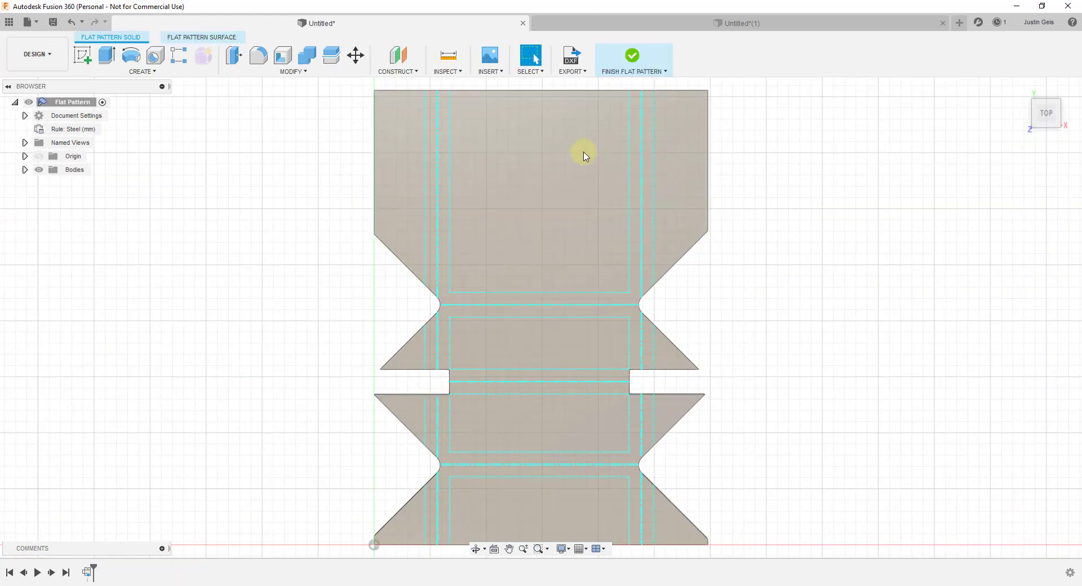
scroll(628, 222, "up", 4)
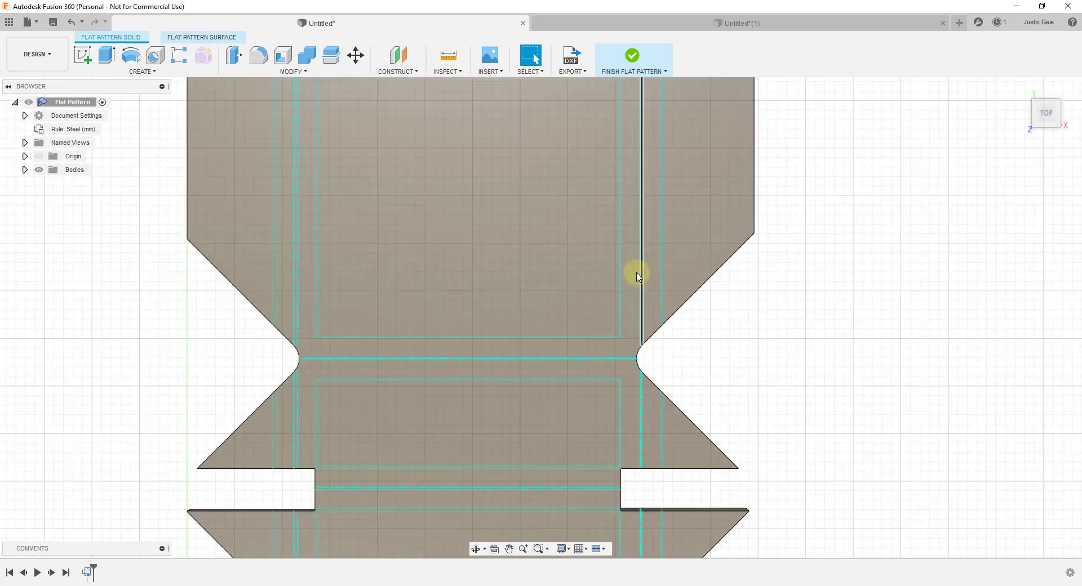
scroll(658, 334, "down", 3)
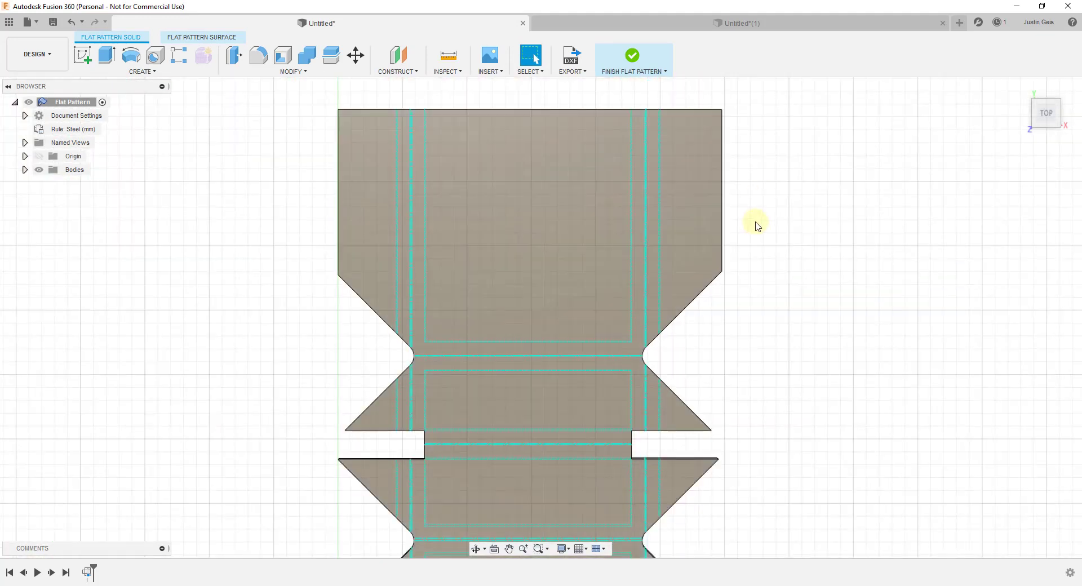
scroll(712, 412, "down", 2)
scroll(733, 428, "up", 1)
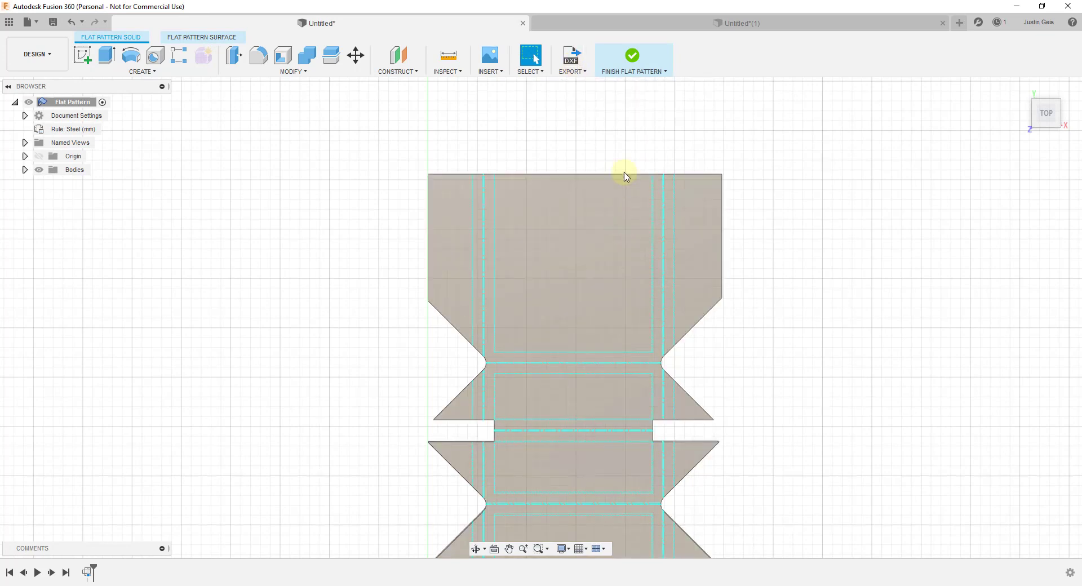
scroll(641, 370, "down", 2)
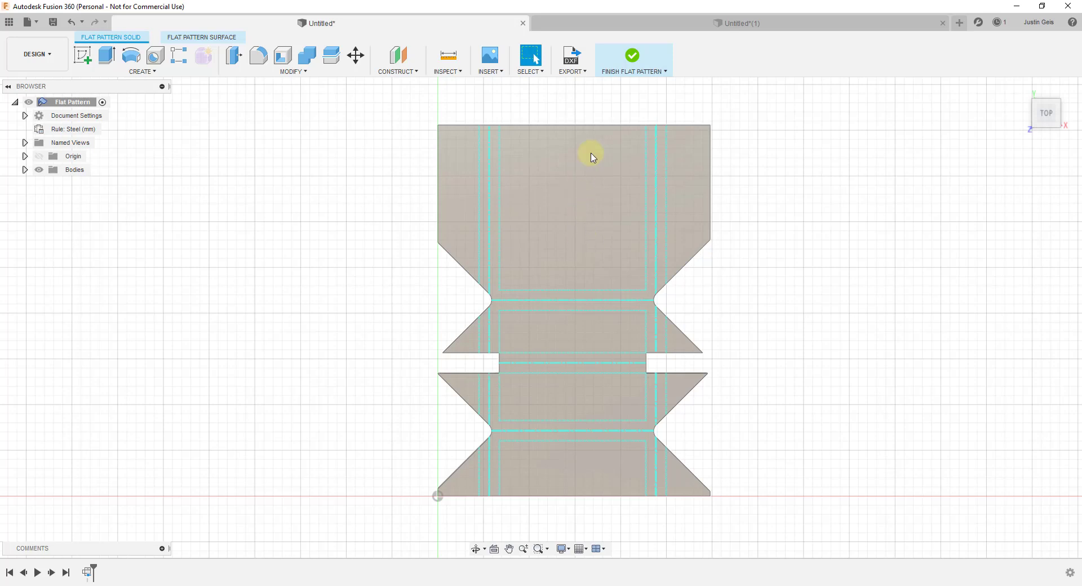
left_click(633, 58)
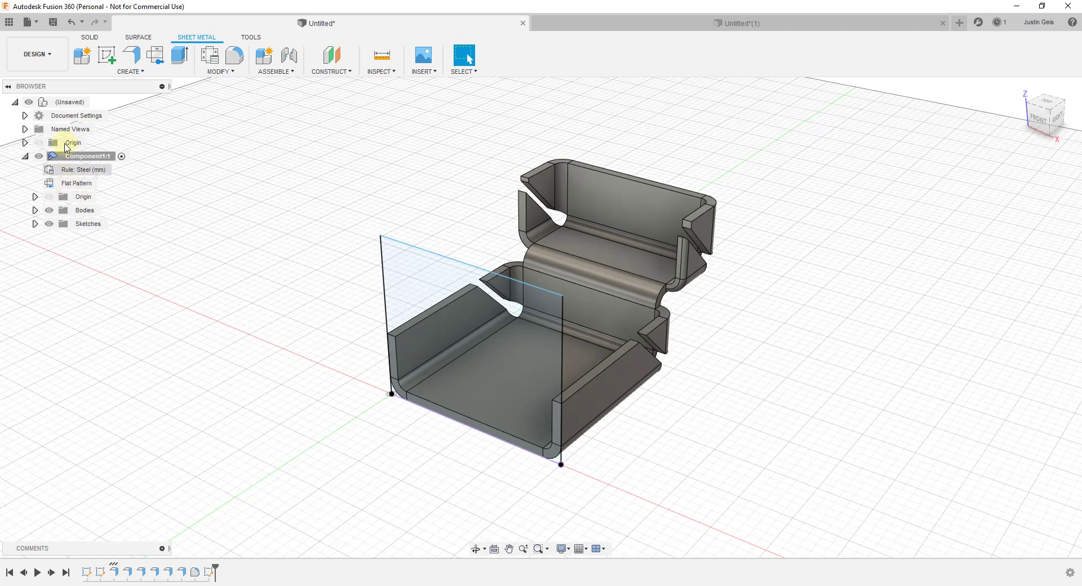
right_click(63, 186)
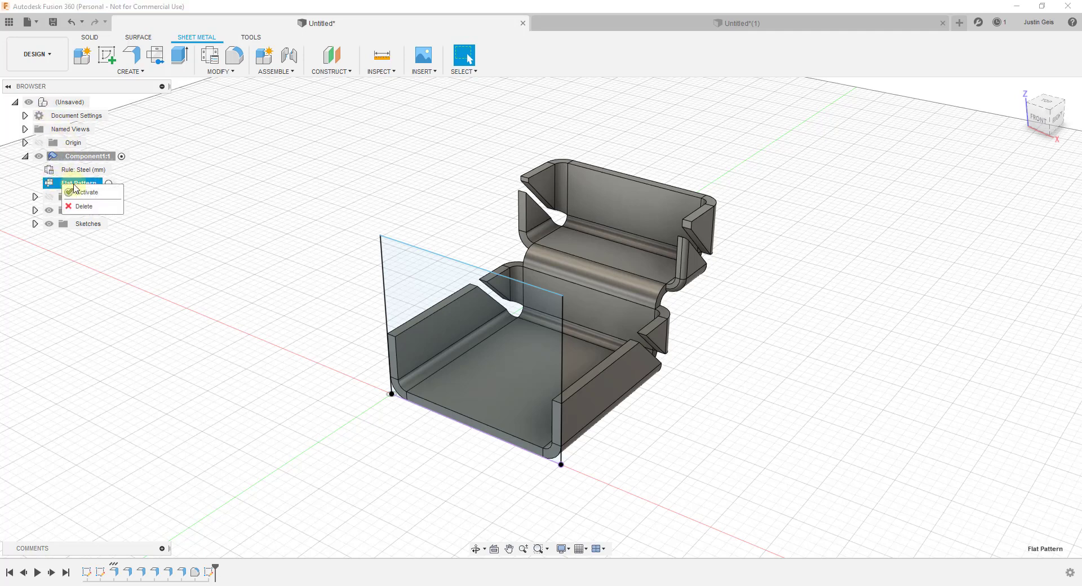
left_click(84, 193)
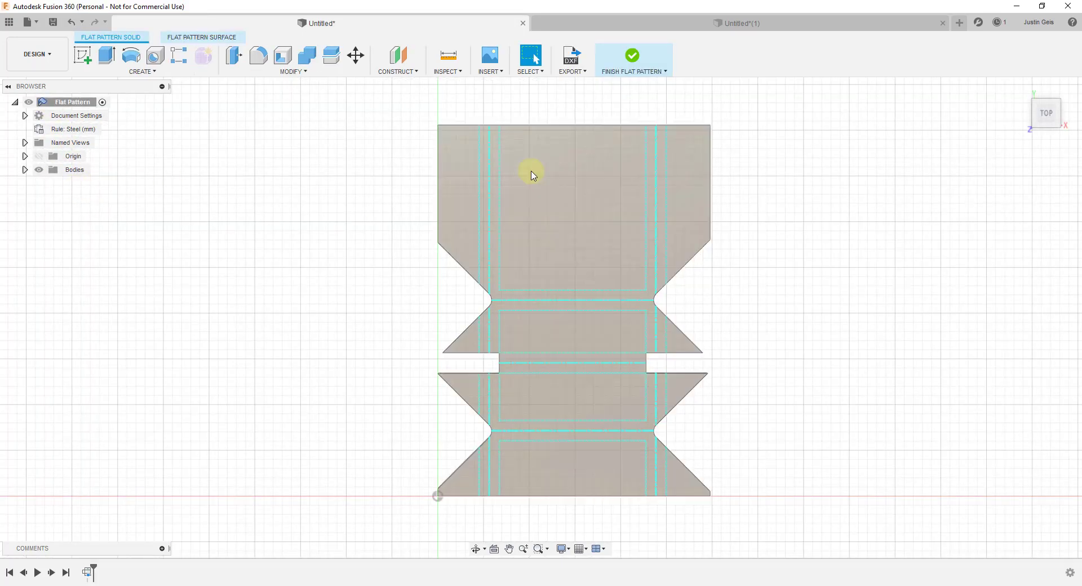
- Finish the flat pattern to return to the Sheet Metal workspace
left_click(634, 67)
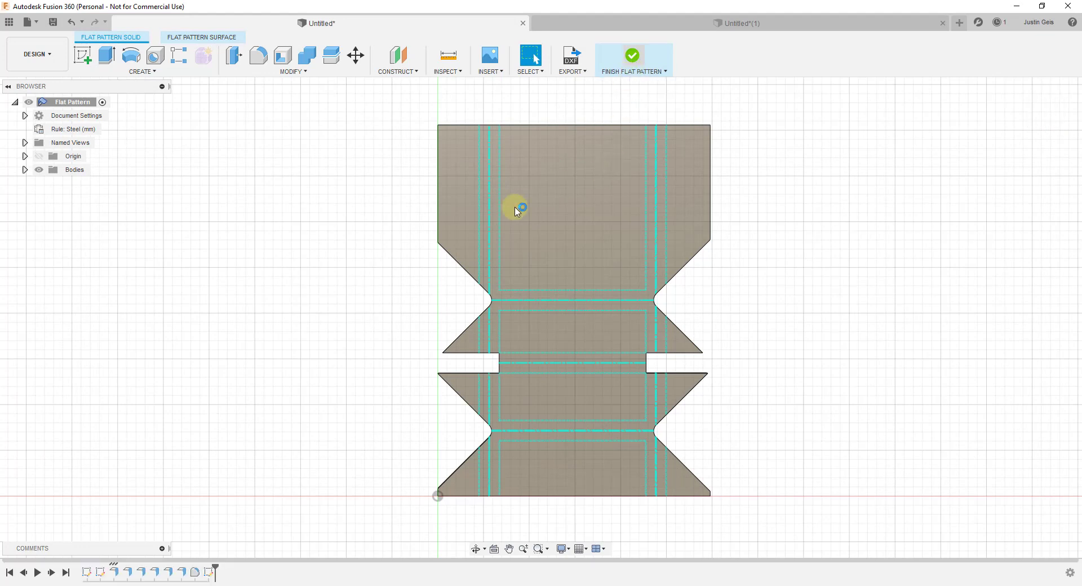